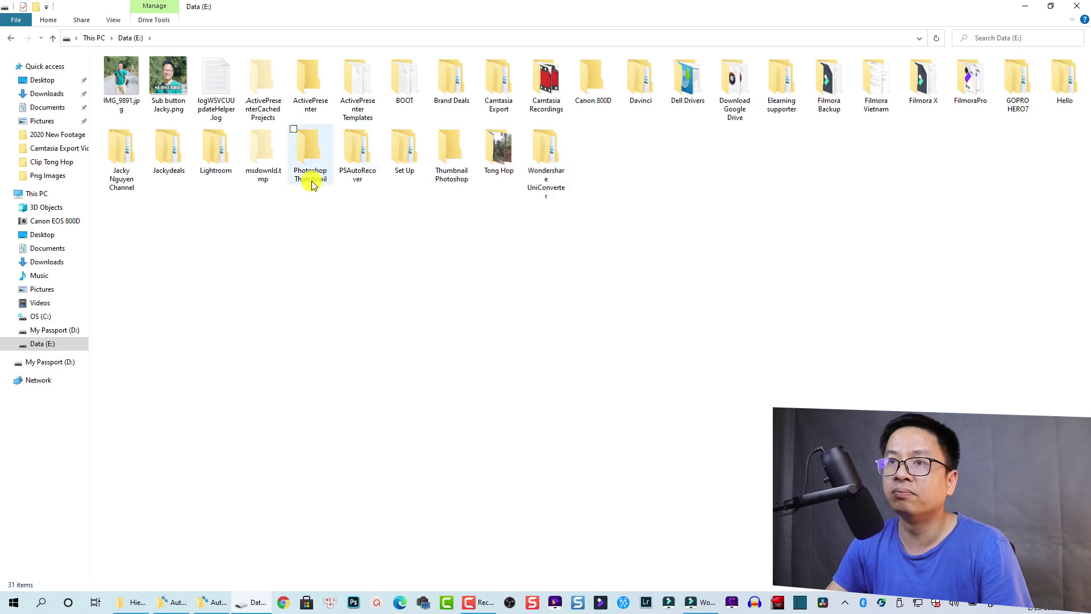
Step: Open the detailed properties of GH017846.MP4 from the 21-02-2021 Son Tinh Camp 3 folder inside GOPRO HERO7
double_click(1016, 92)
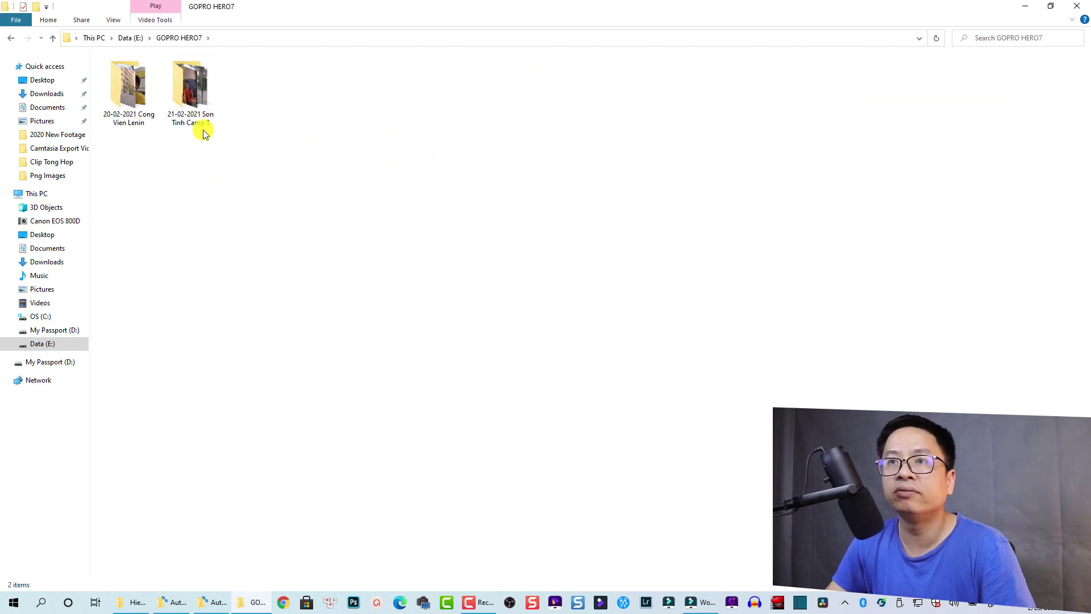
double_click(191, 94)
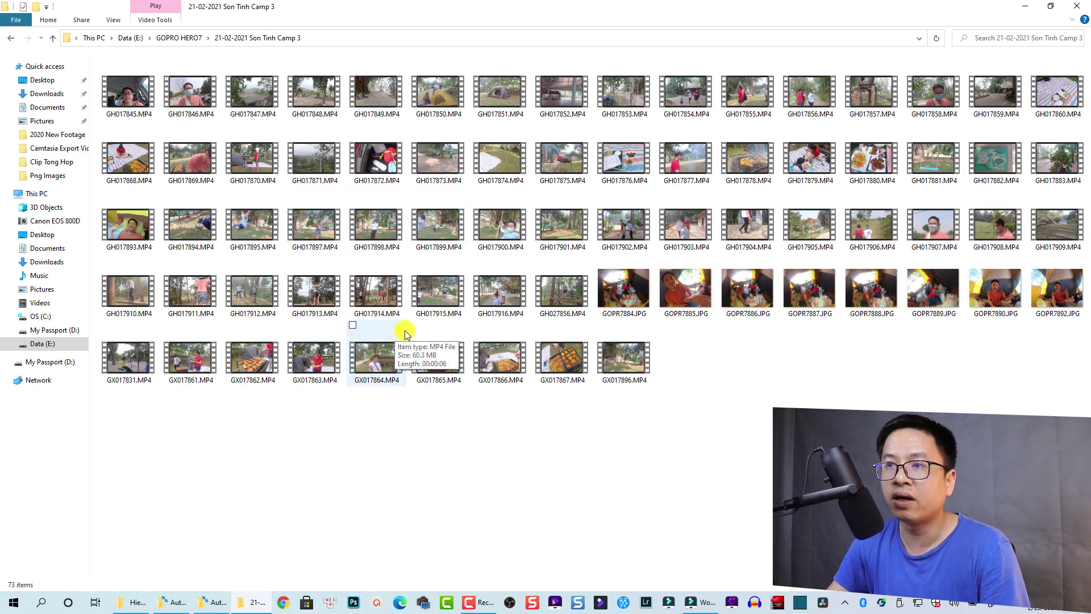
left_click(197, 100)
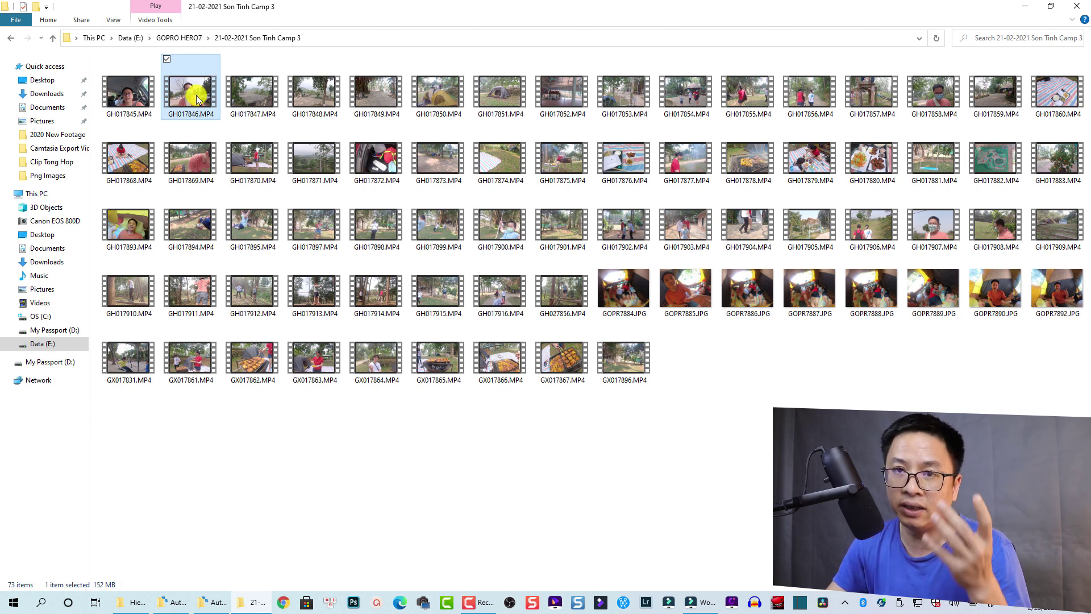
right_click(197, 100)
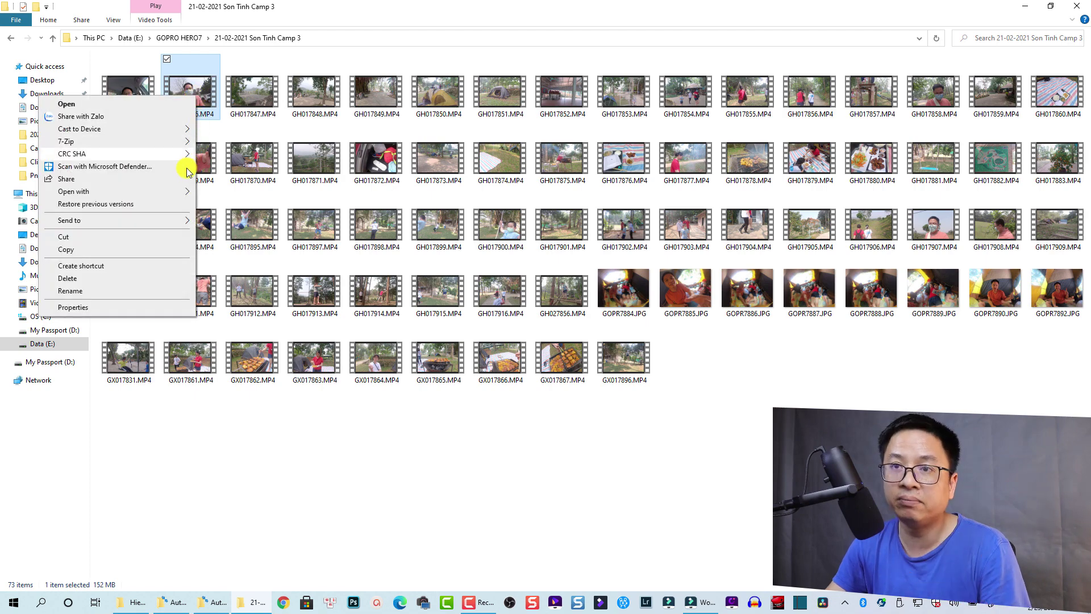
left_click(87, 307)
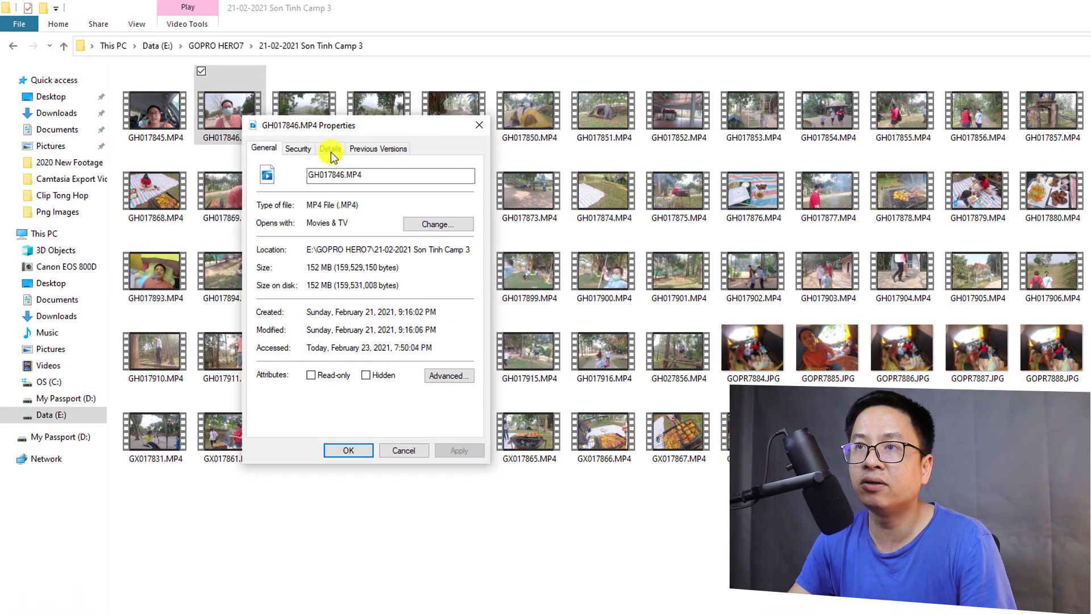
left_click(320, 140)
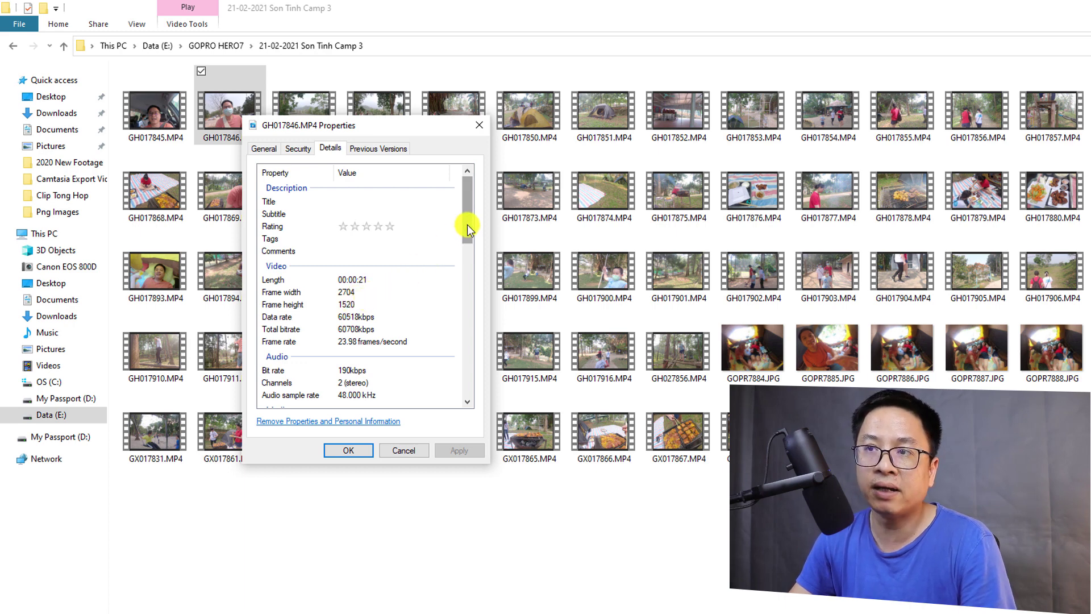
Step: Review the video, audio and file details of GH017846.MP4 and close its properties
left_click_drag(467, 225, 468, 247)
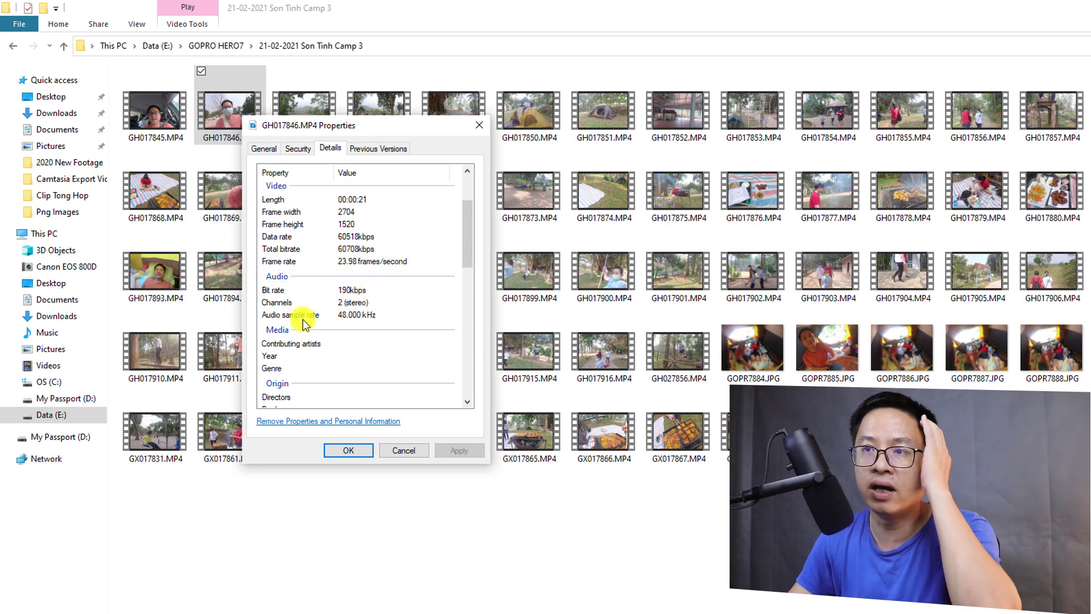
left_click_drag(466, 249, 456, 358)
left_click(456, 352)
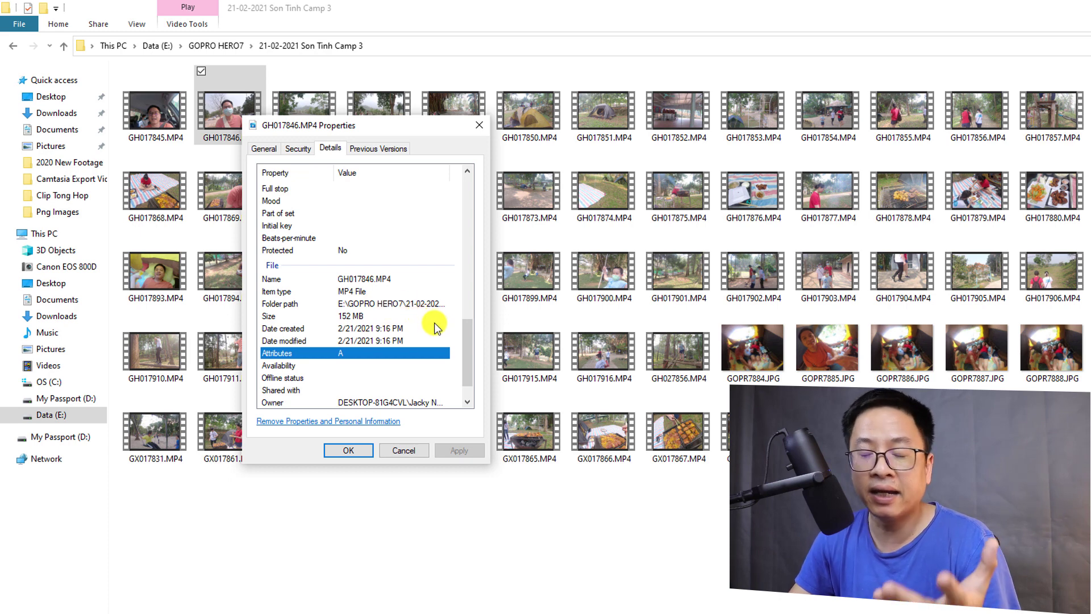
left_click_drag(468, 355, 468, 187)
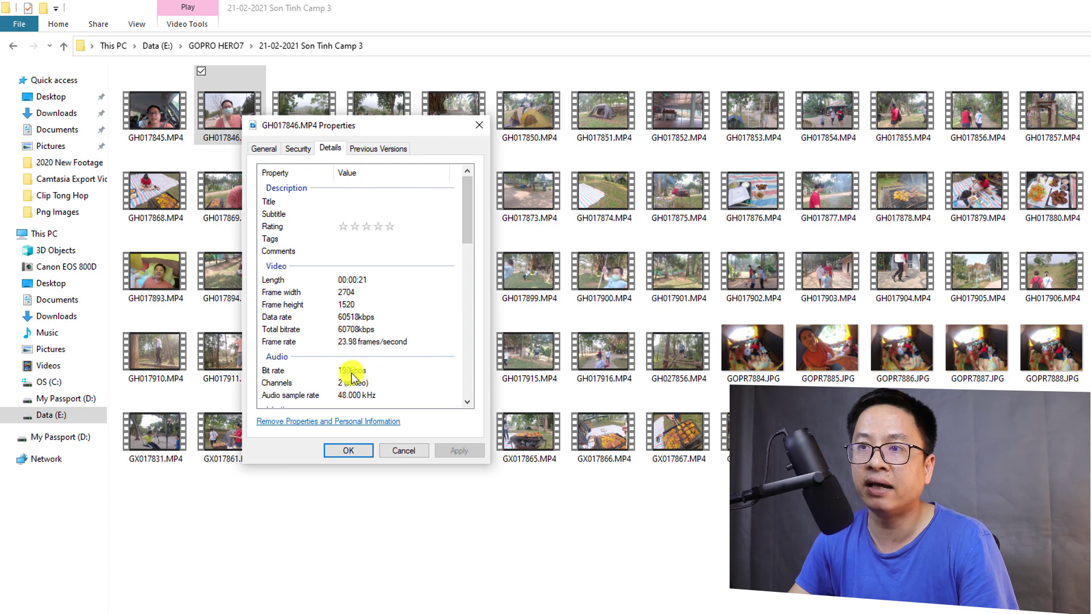
scroll(366, 358, "down", 1)
left_click(476, 130)
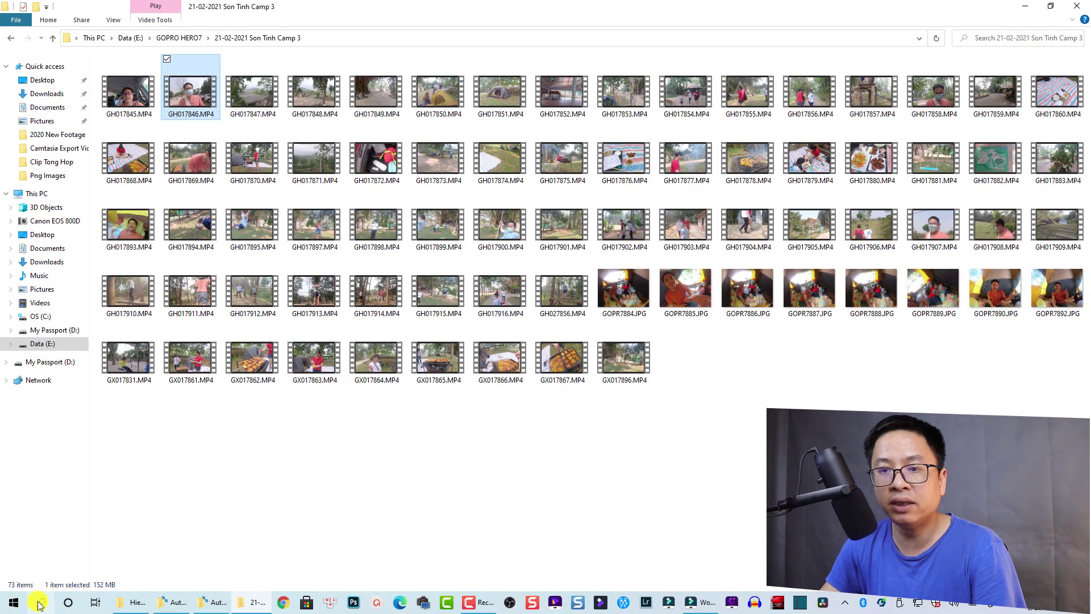
Step: Search Windows for "wondershare" and open the Wondershare Filmora file folder in Documents
left_click(41, 603)
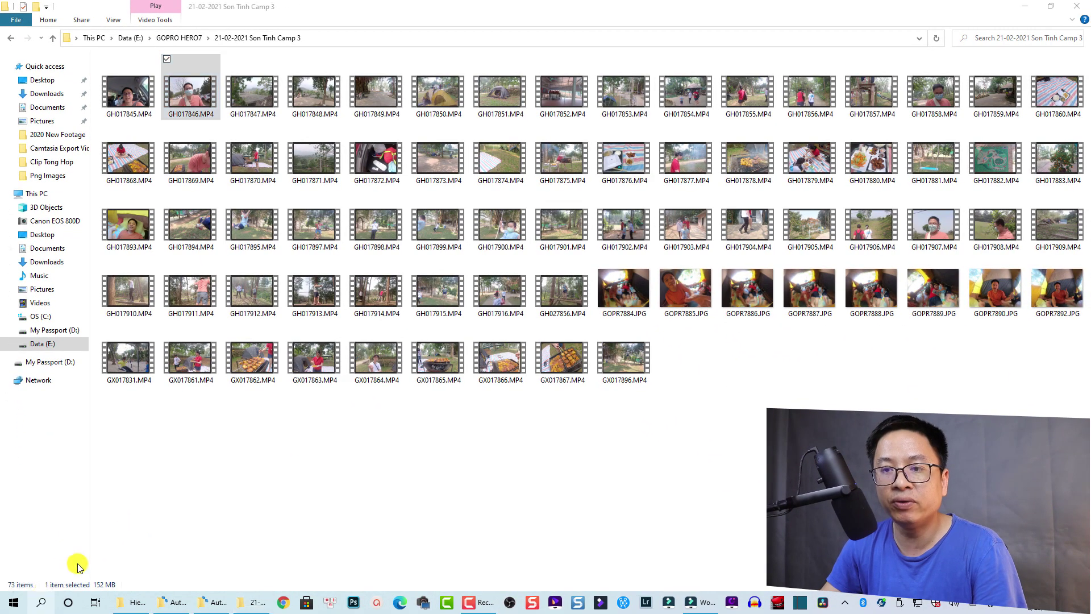
type("w")
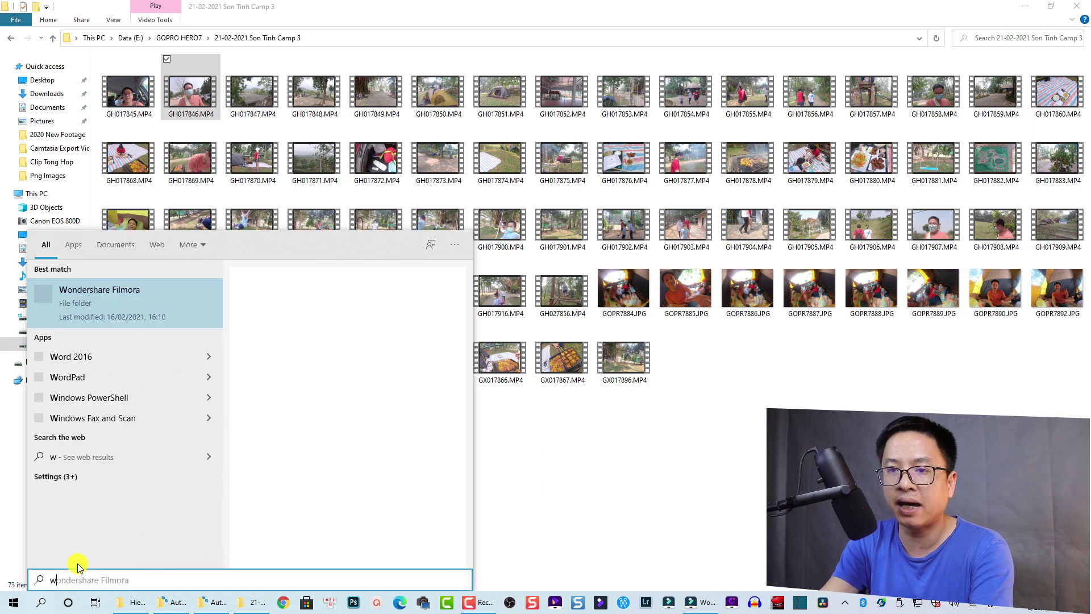
type("onderhsar")
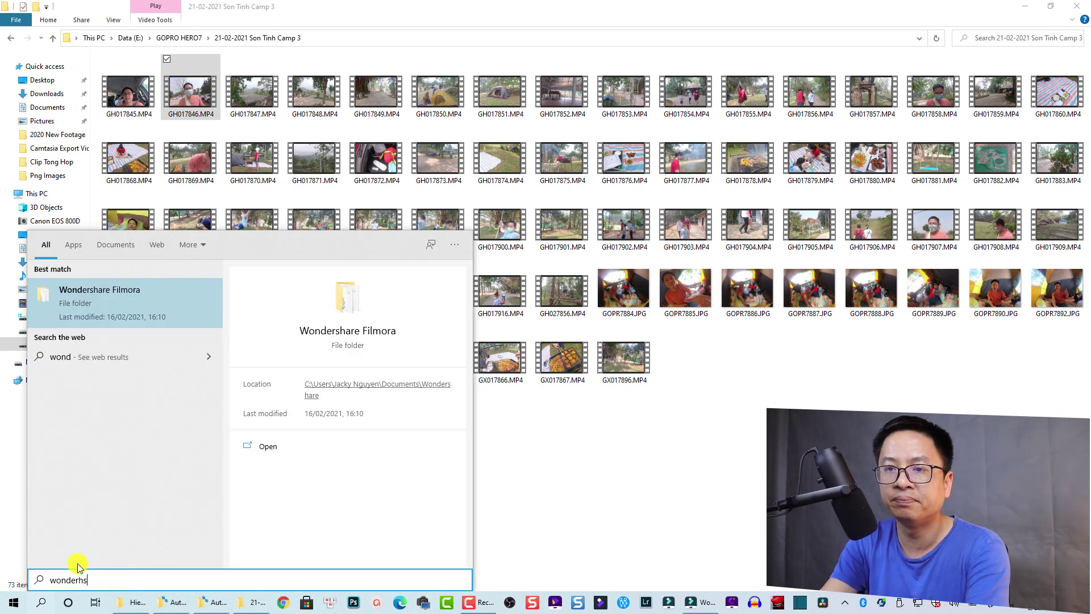
key("BackSpace")
key("BackSpace")
type("har")
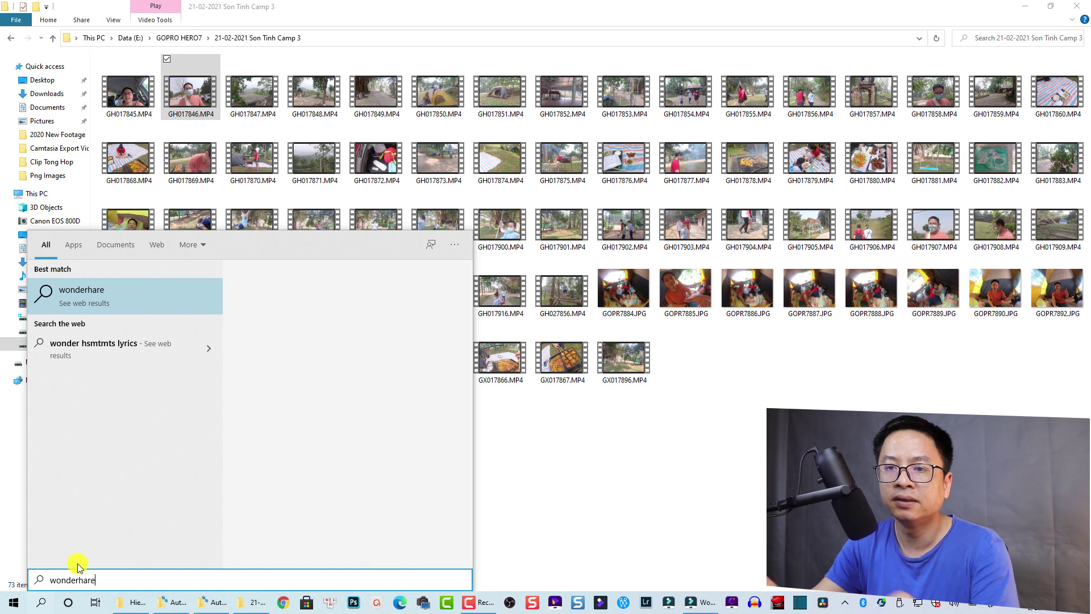
type("e")
left_click(76, 580)
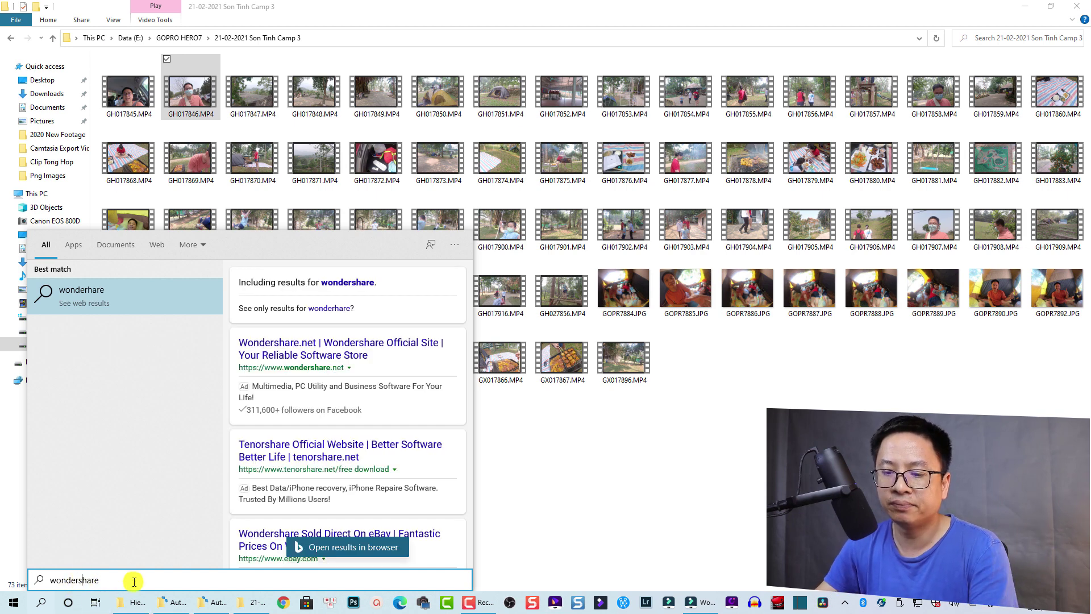
type("s")
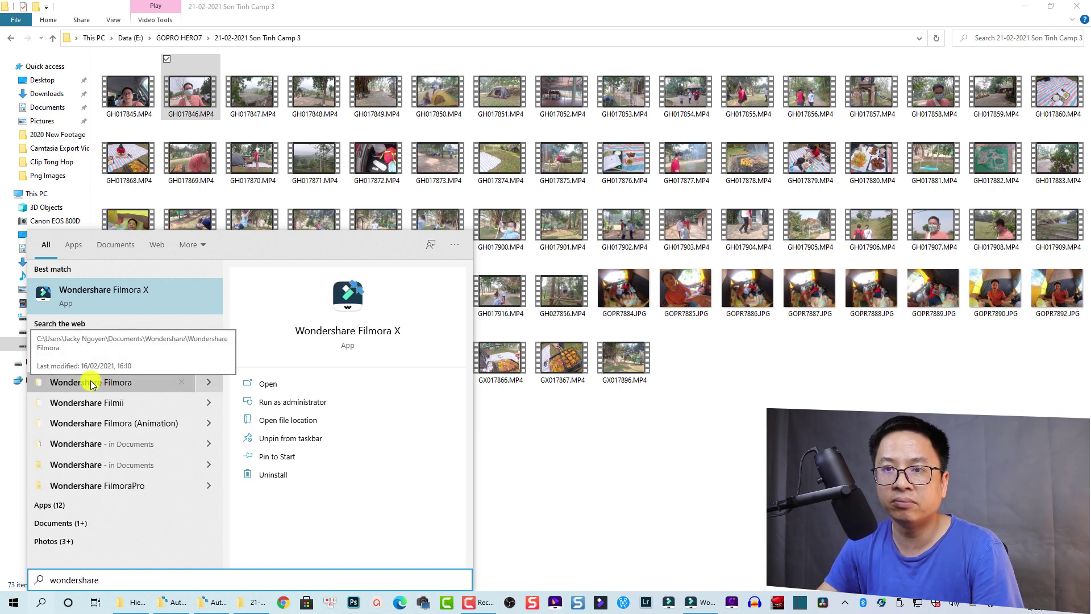
left_click(93, 382)
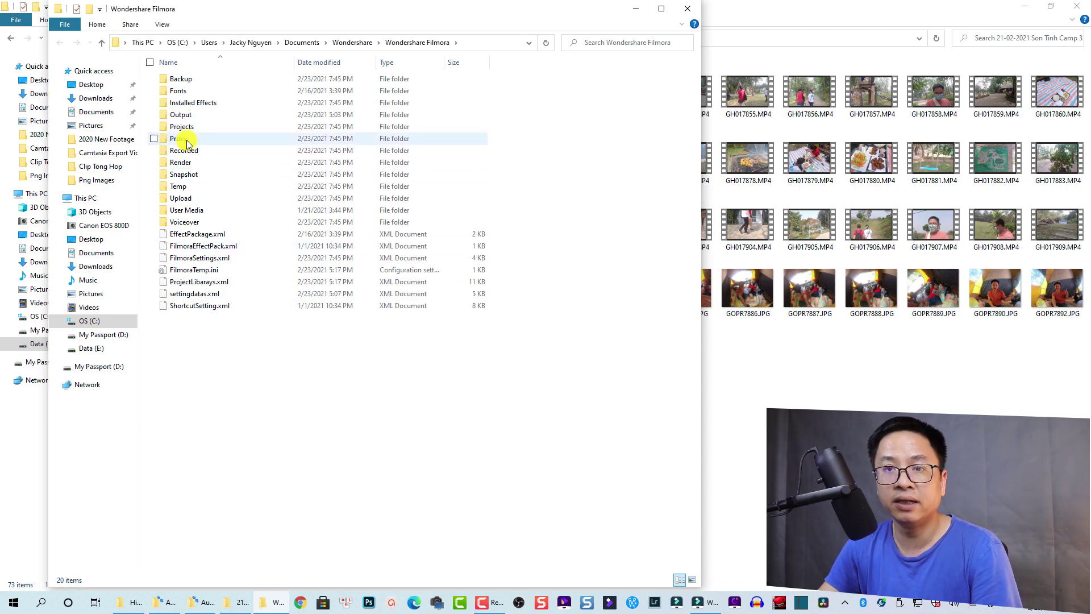
Step: Examine the files in the maximized Proxy folder, including the size of GH017846.mpg, and return to the Wondershare Filmora folder
mouse_move(187, 142)
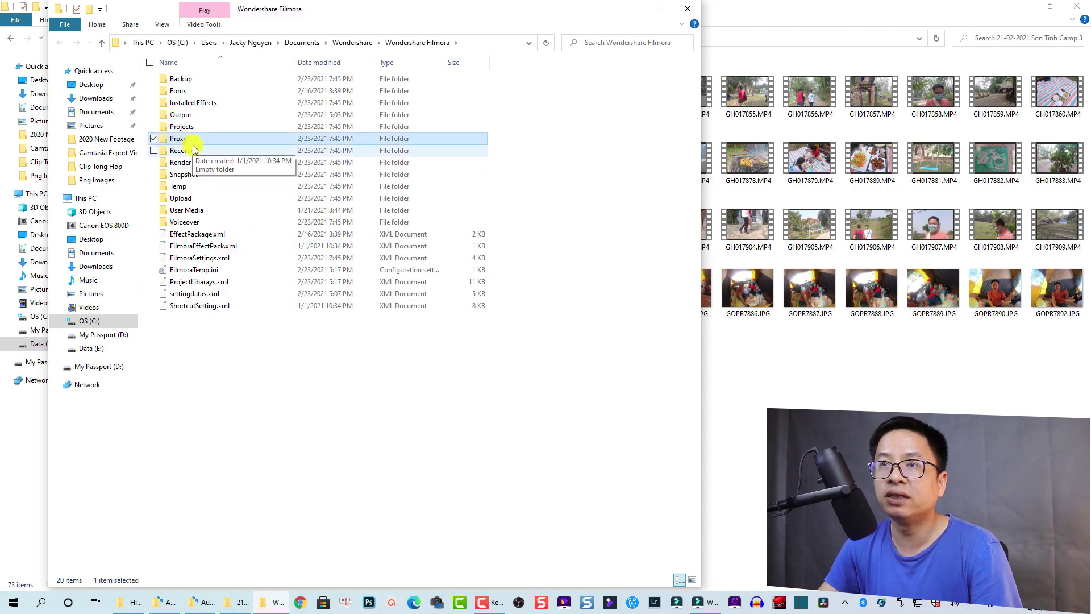
left_click(186, 142)
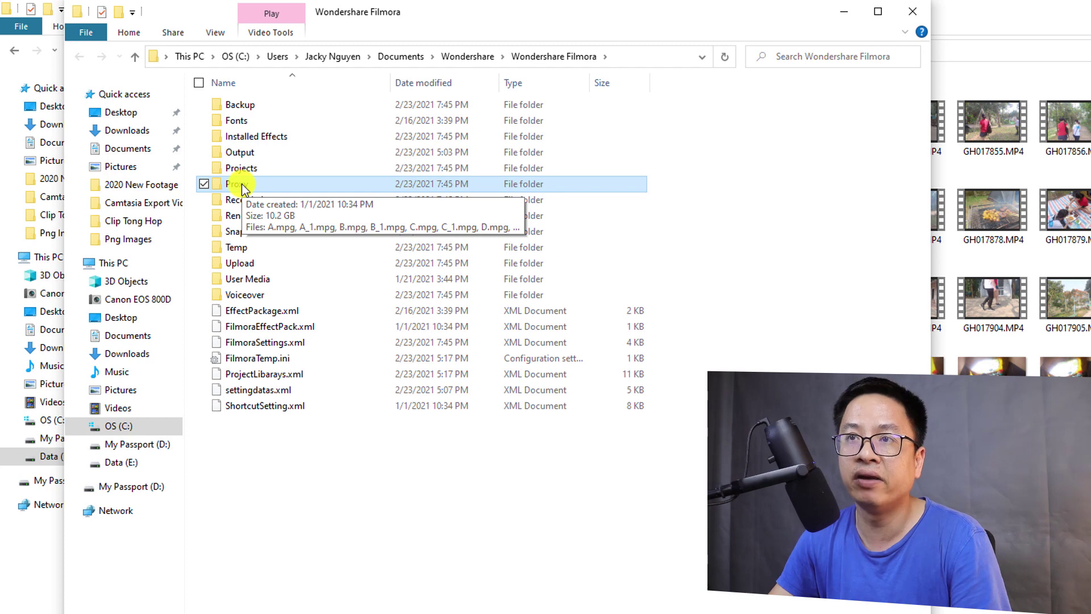
double_click(241, 183)
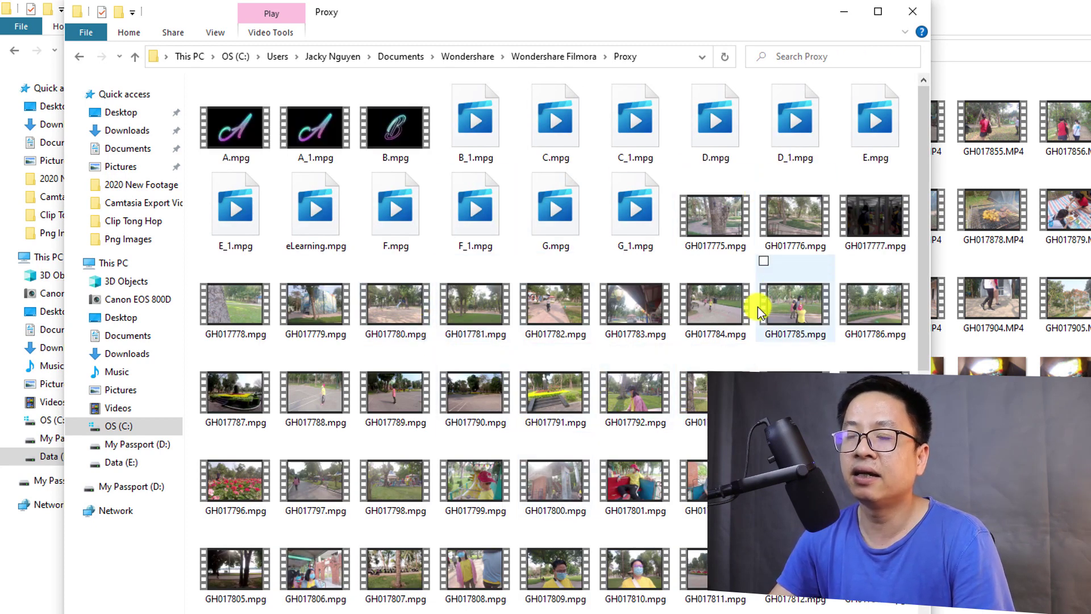
scroll(604, 335, "down", 10)
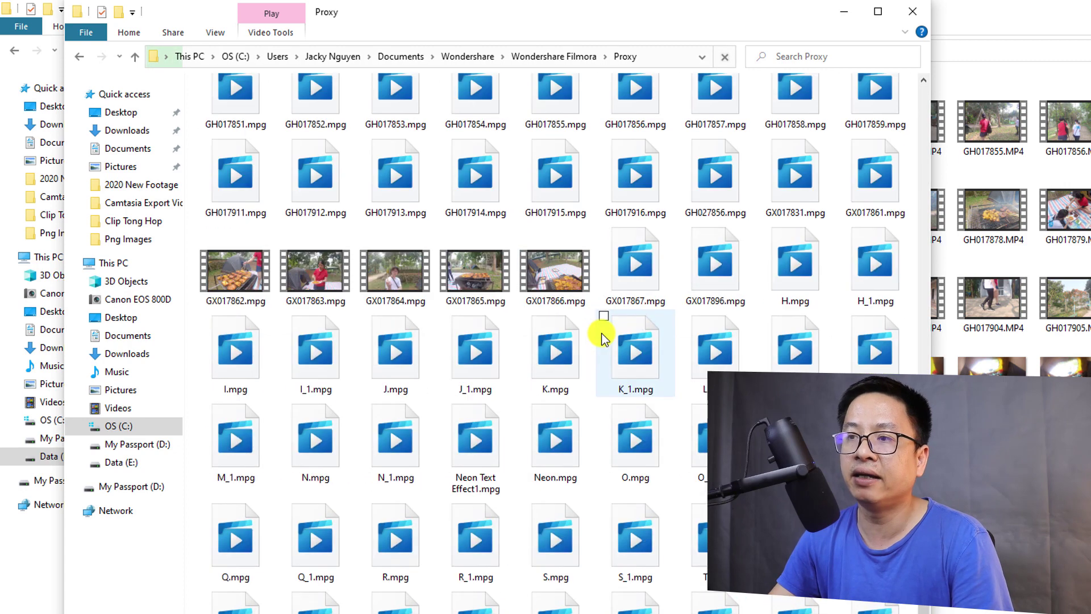
left_click(878, 19)
scroll(717, 375, "up", 10)
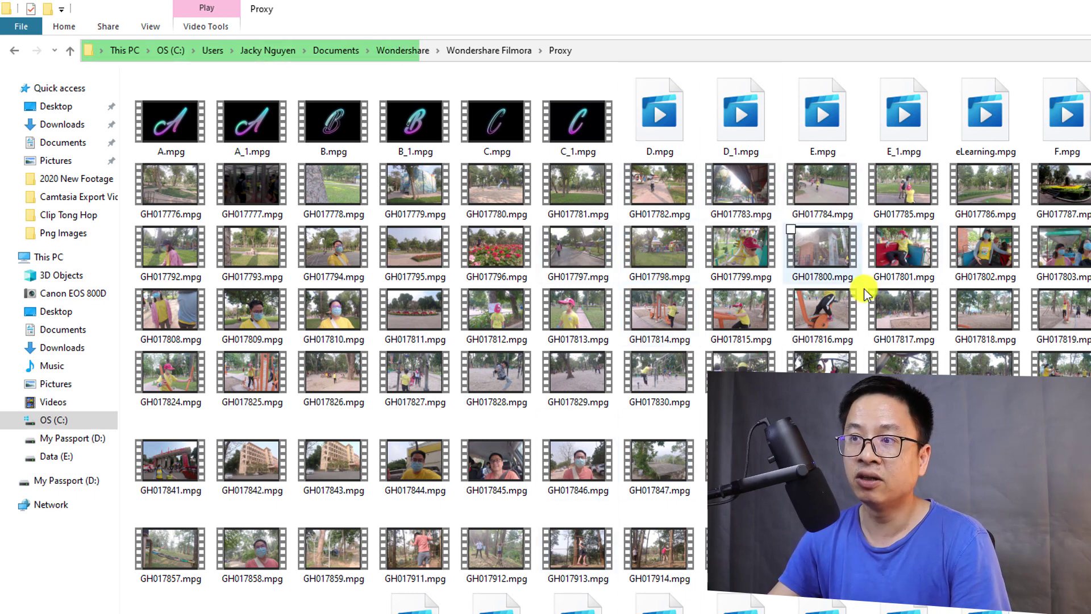
left_click(570, 469)
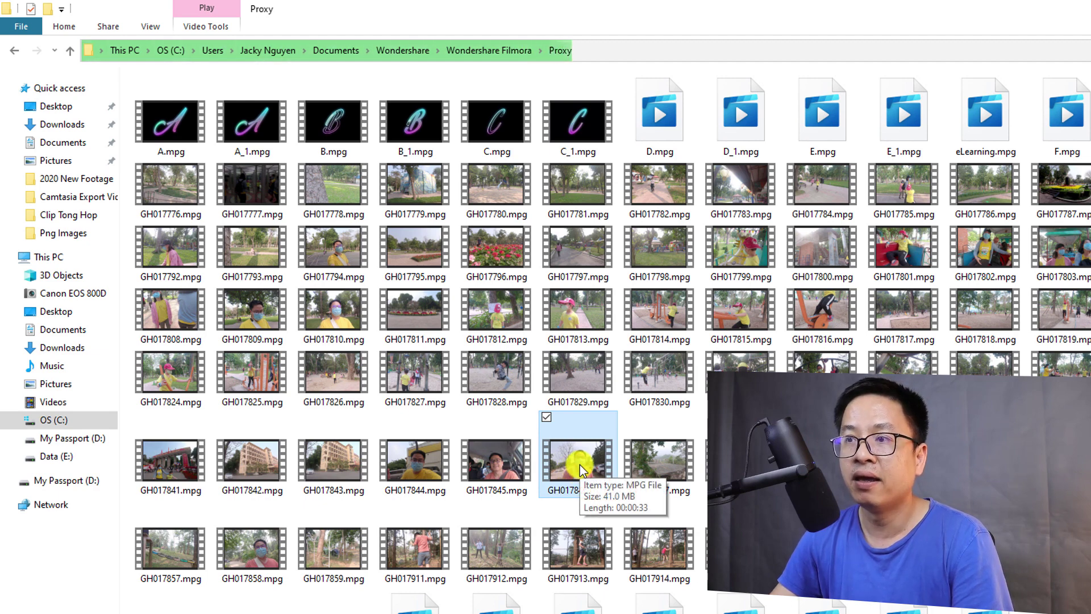
mouse_move(561, 500)
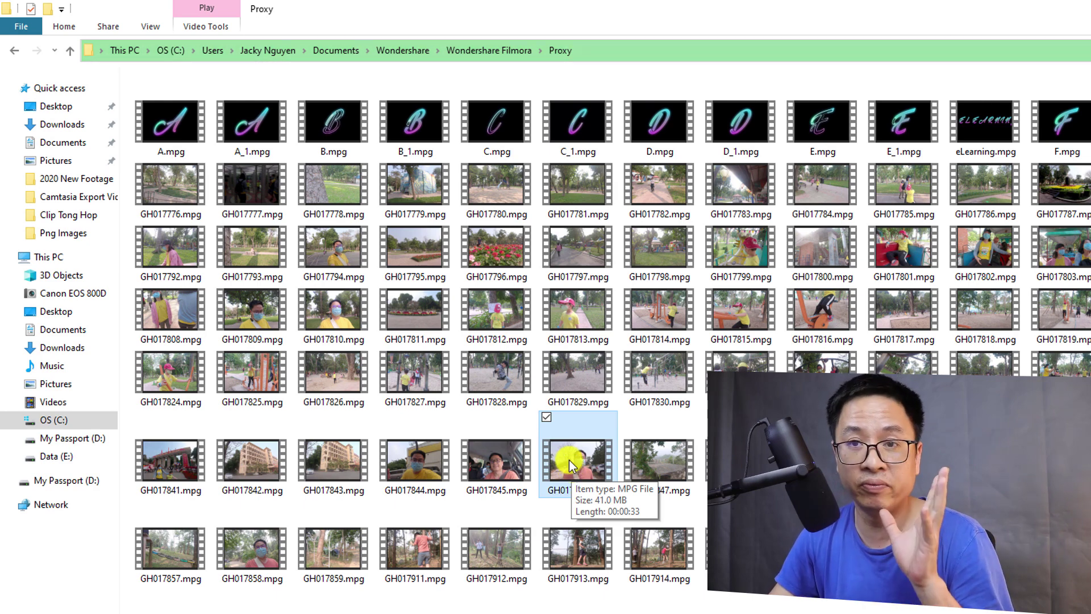
left_click(555, 51)
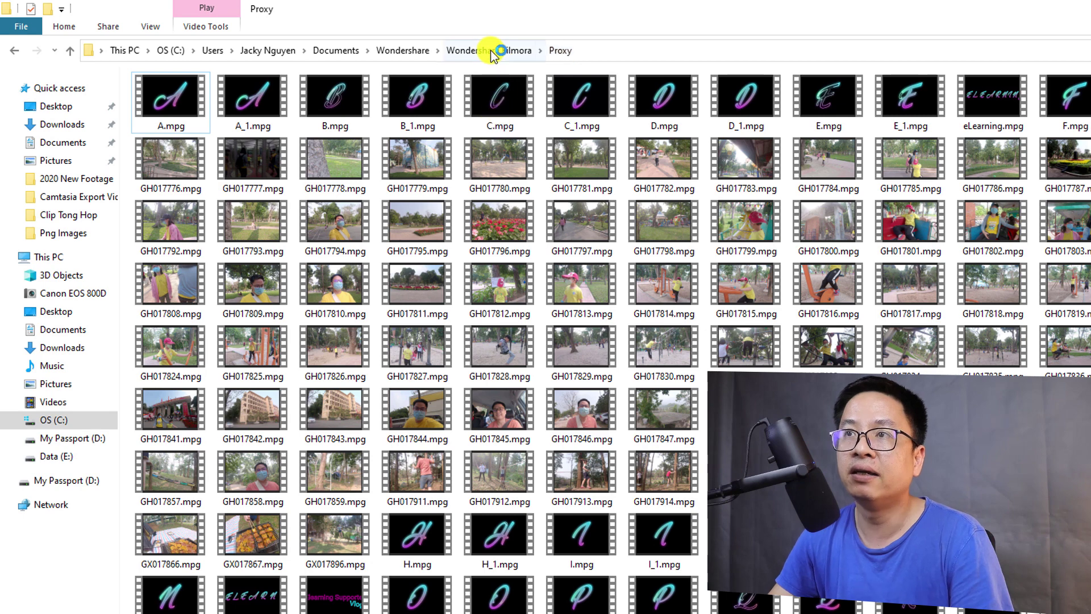
left_click(491, 50)
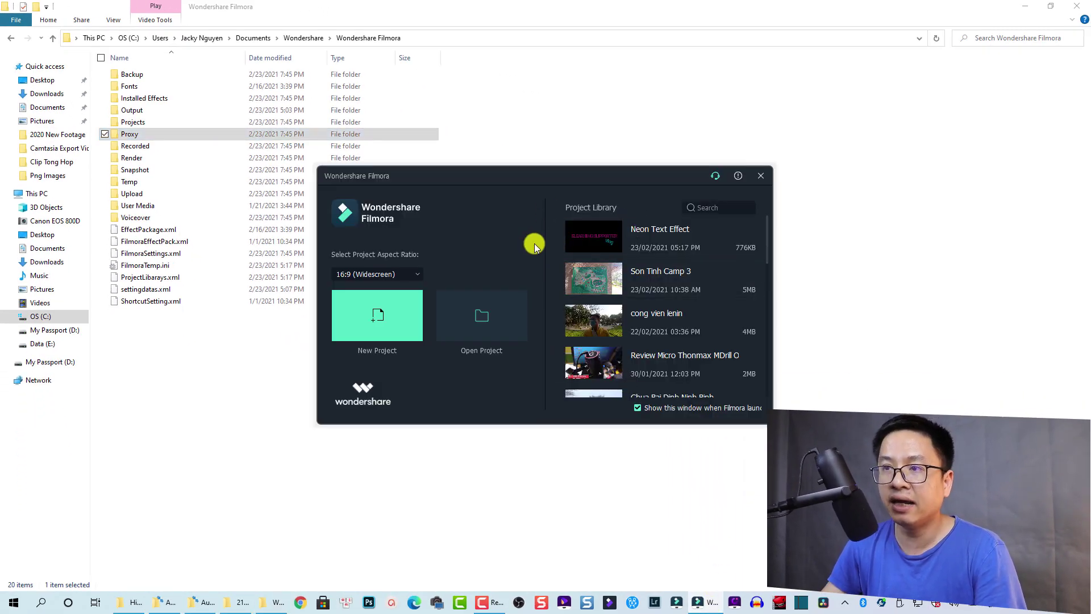
Step: Switch to Wondershare Filmora, create a new 16:9 widescreen project and open the Performance preferences
left_click(372, 316)
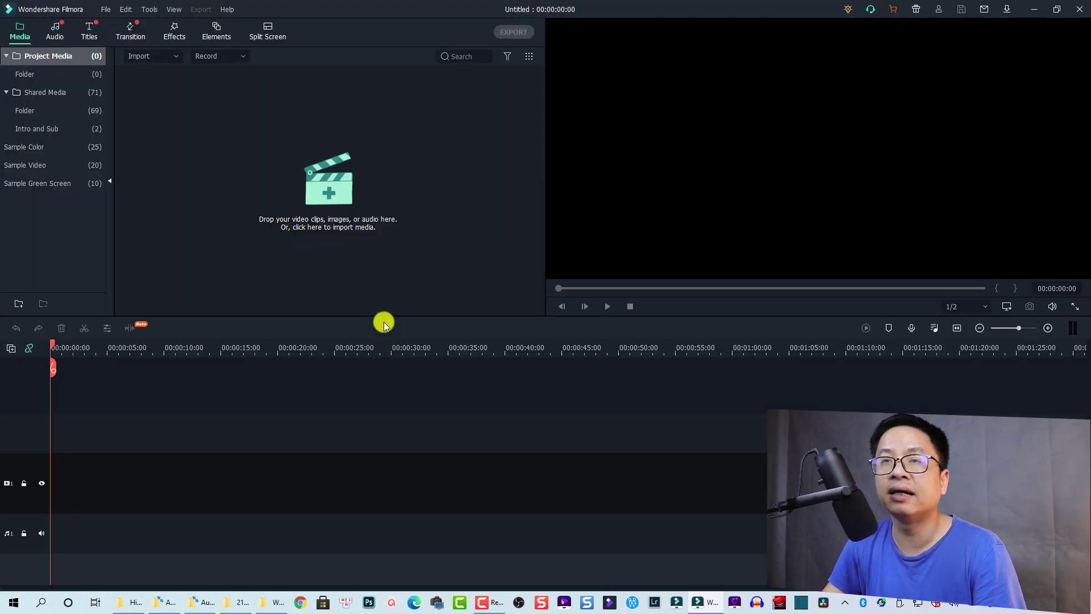
left_click(105, 9)
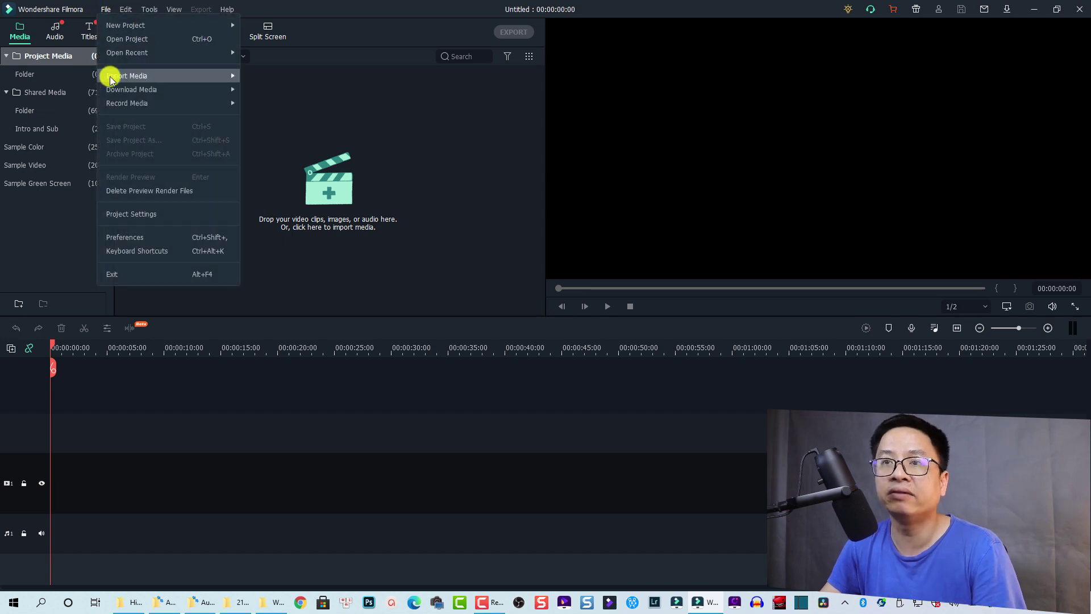
left_click(126, 239)
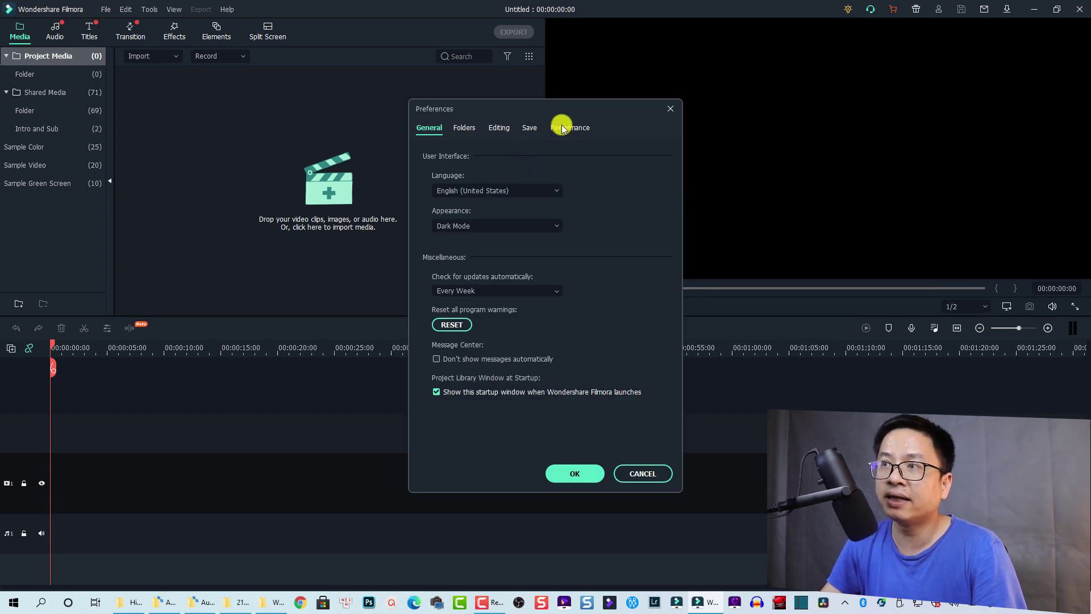
left_click(562, 129)
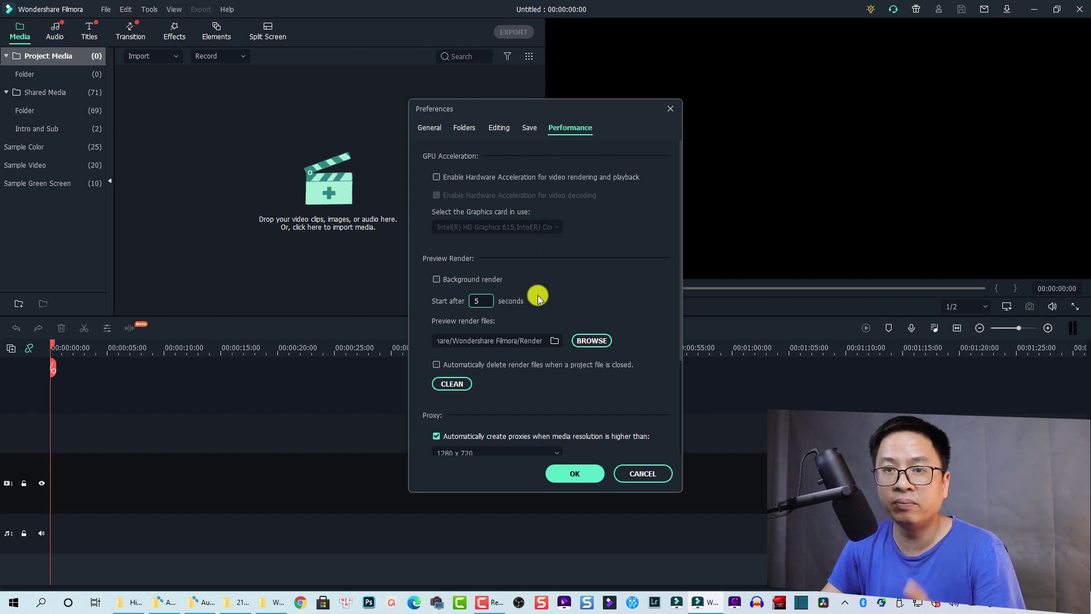
Step: Set the resolution threshold for automatically creating proxies to 1920 x 1080
scroll(555, 307, "down", 3)
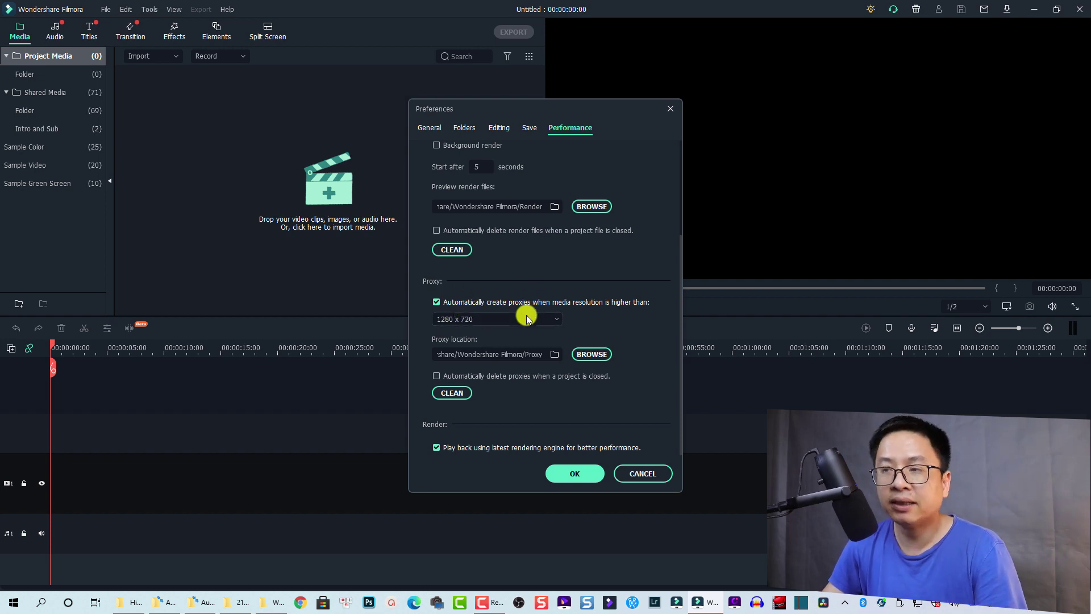
left_click(499, 321)
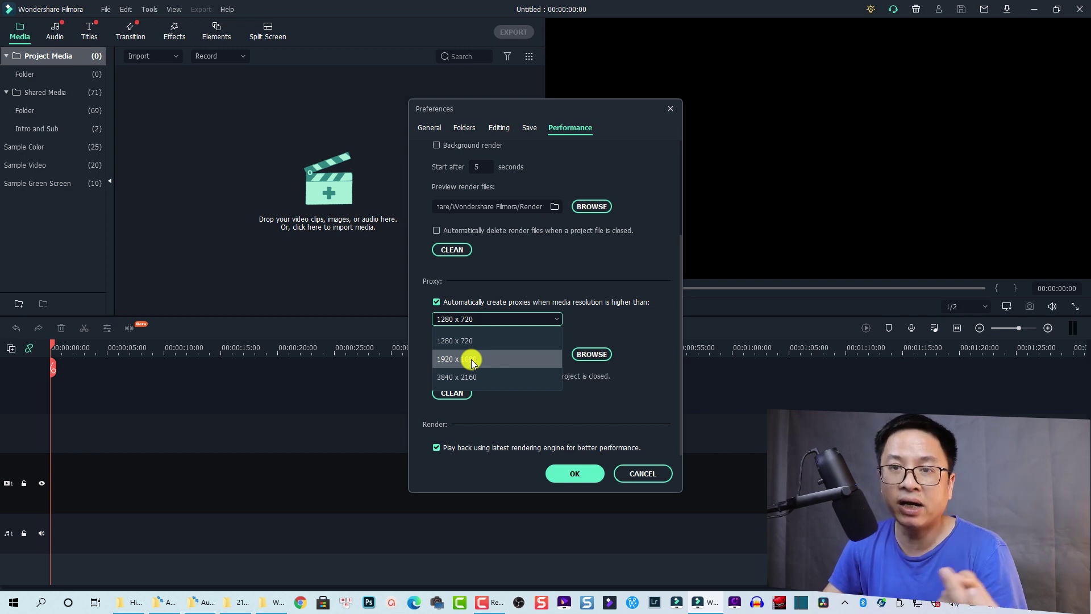
left_click(471, 360)
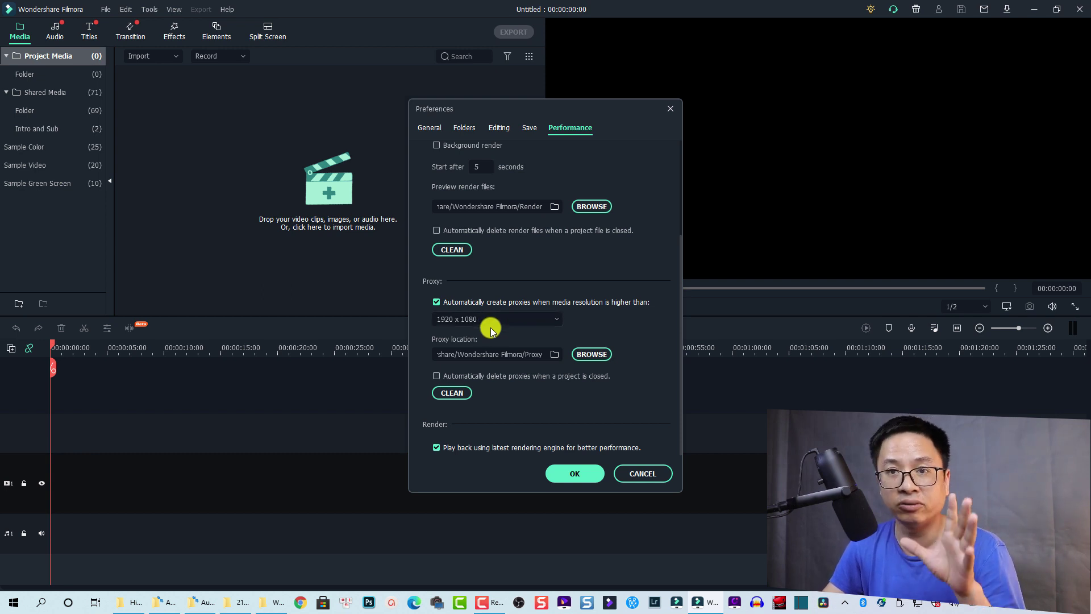
left_click(590, 355)
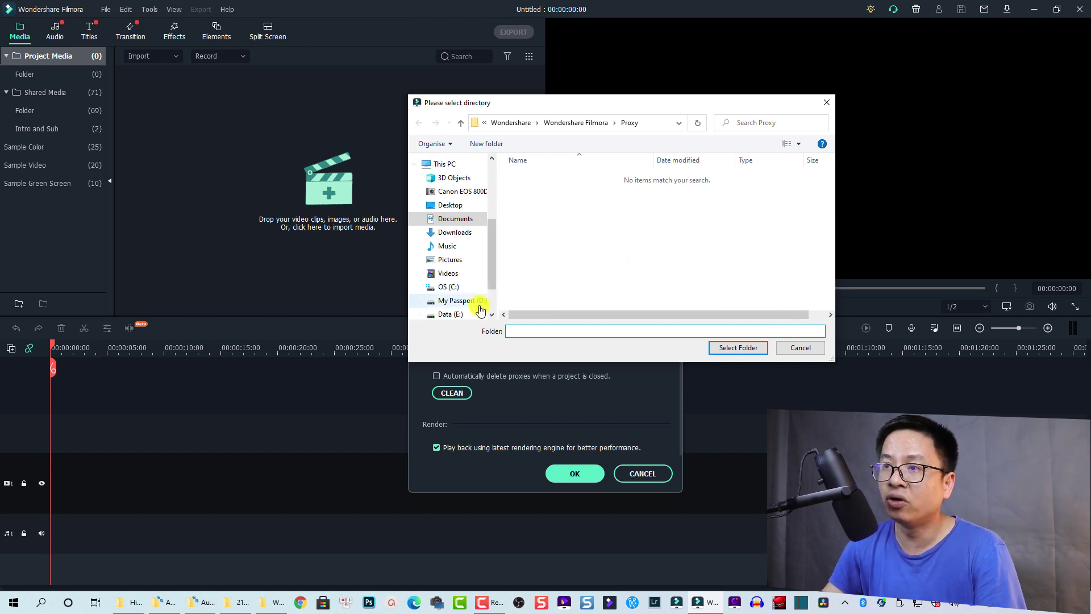
left_click(451, 314)
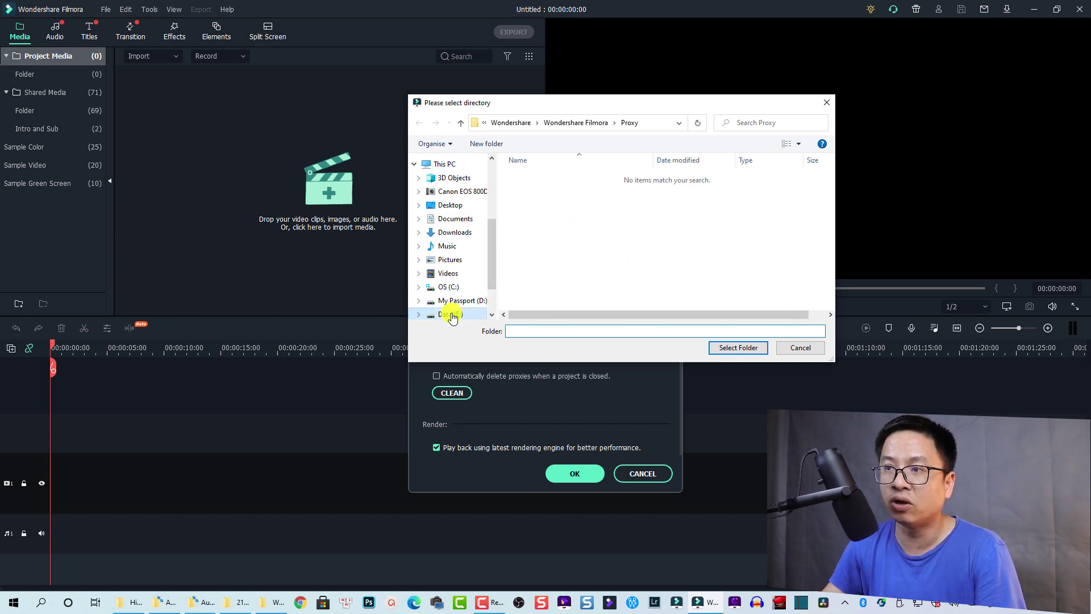
scroll(555, 269, "down", 2)
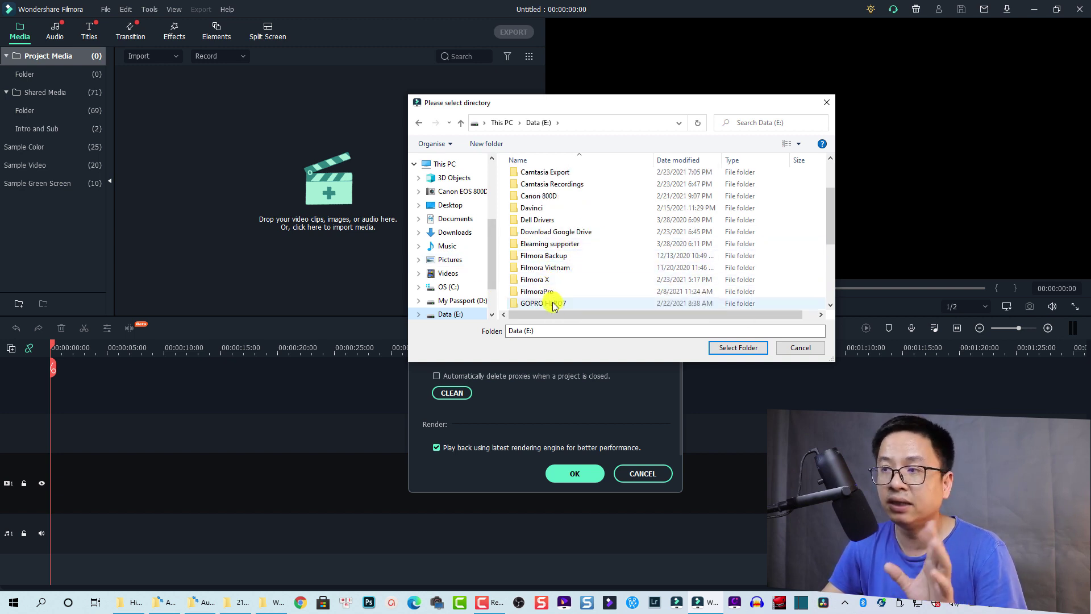
left_click(800, 348)
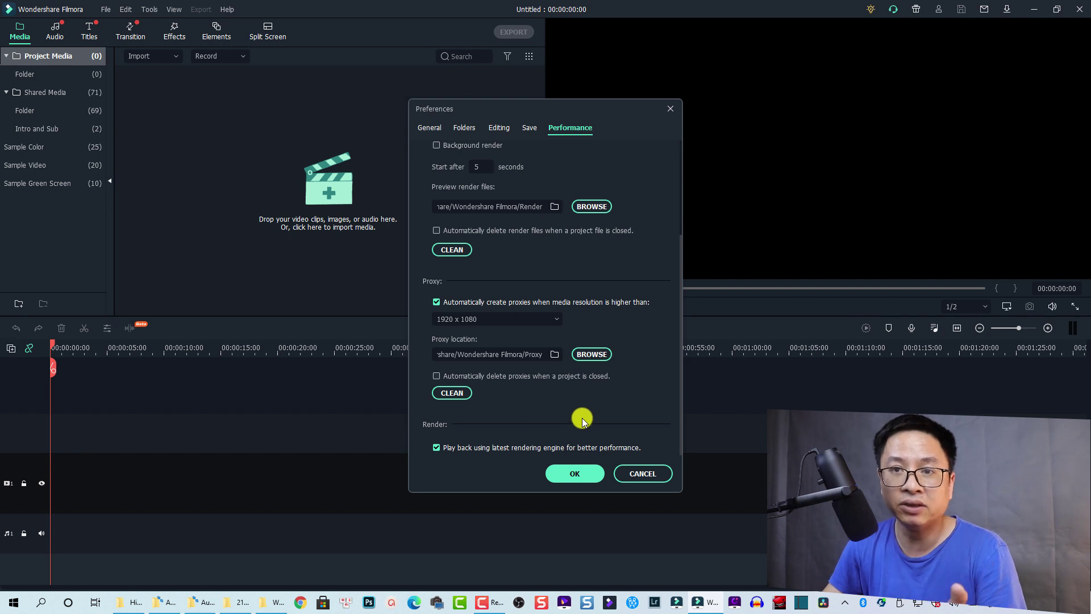
Step: Save the performance preferences, then switch to File Explorer and check the Proxy folder's size and the drives' free space
left_click(576, 475)
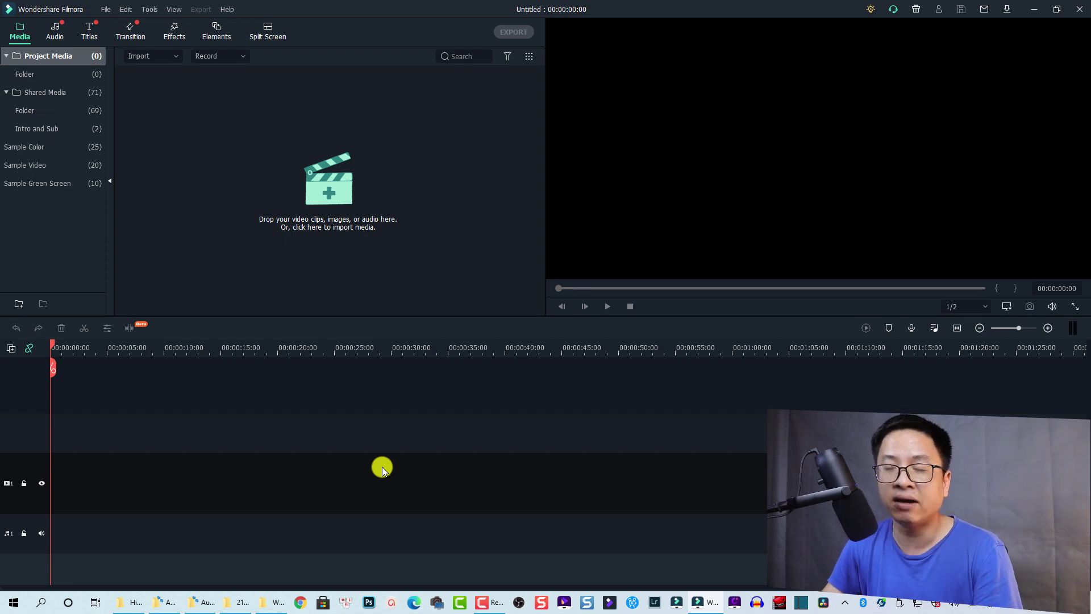
mouse_move(278, 606)
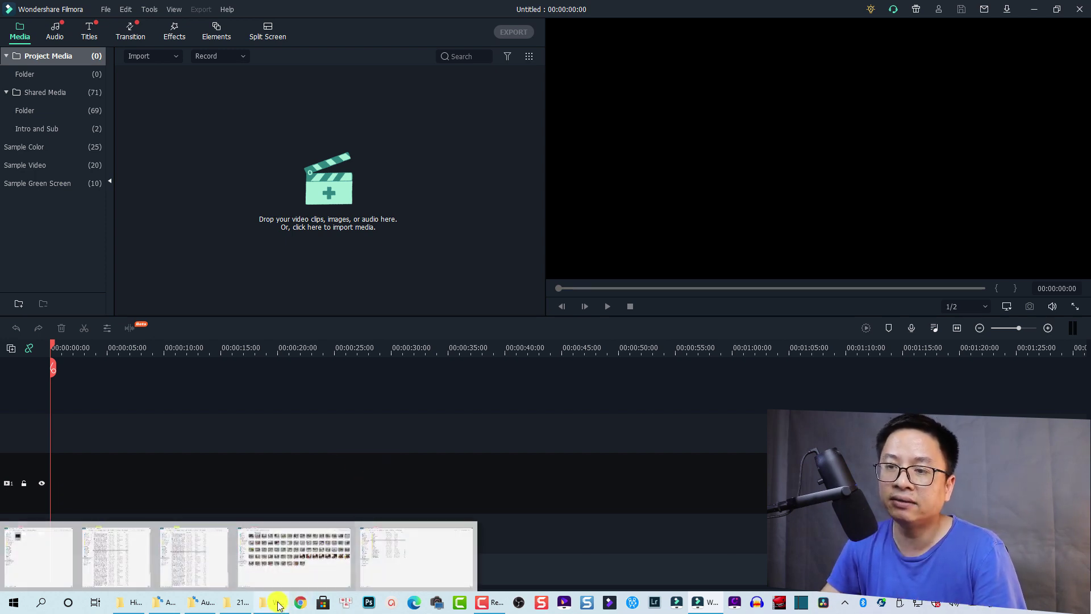
left_click(417, 557)
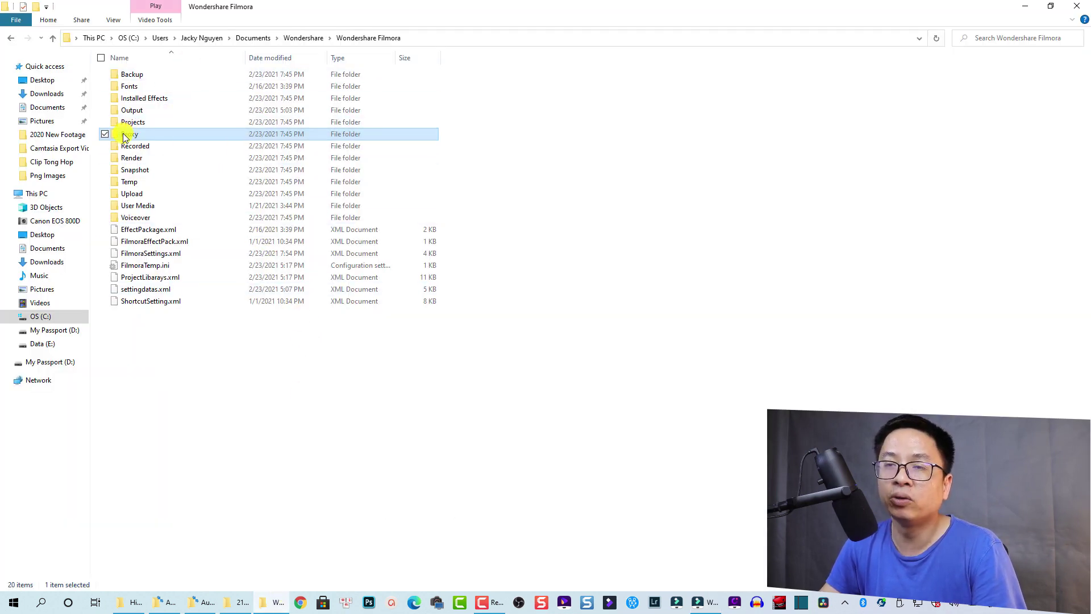
mouse_move(125, 138)
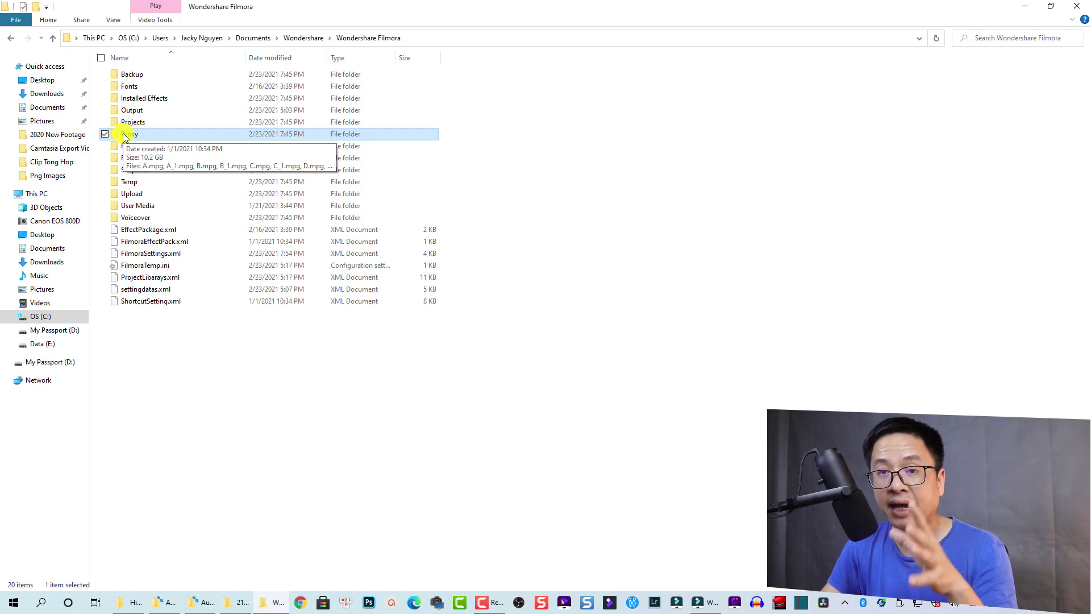
left_click(62, 192)
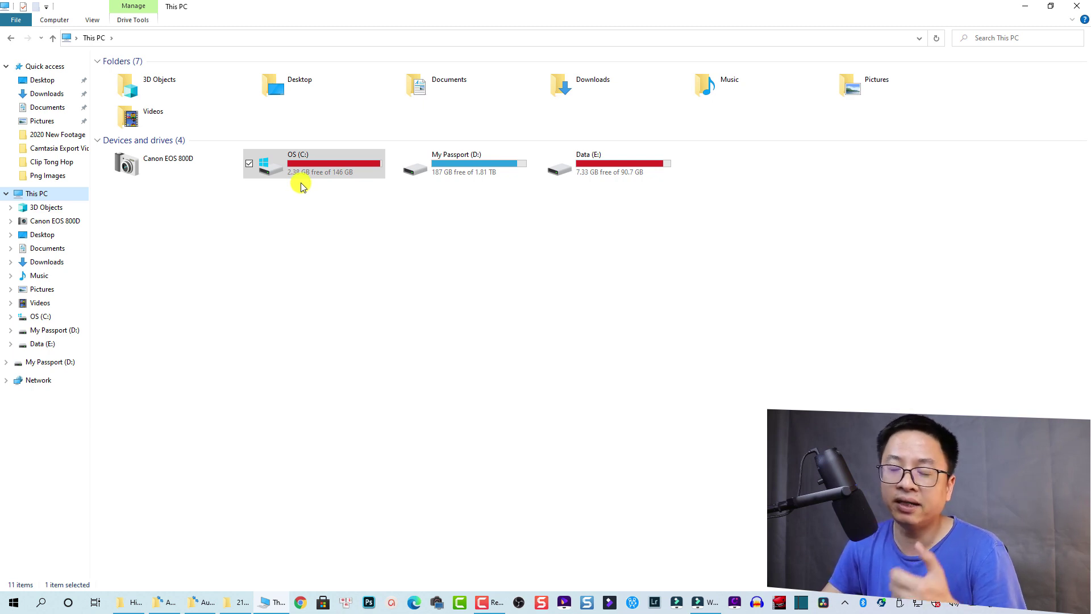
Step: View the original footage in the 21-02-2021 Son Tinh Camp 3 folder and return to the This PC window
left_click(238, 602)
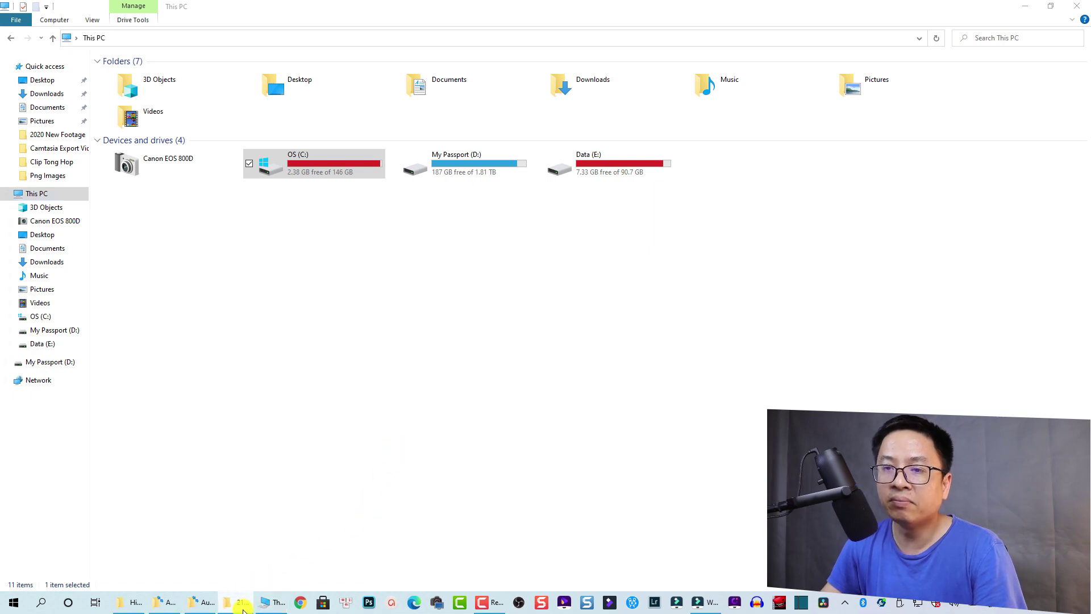
mouse_move(242, 607)
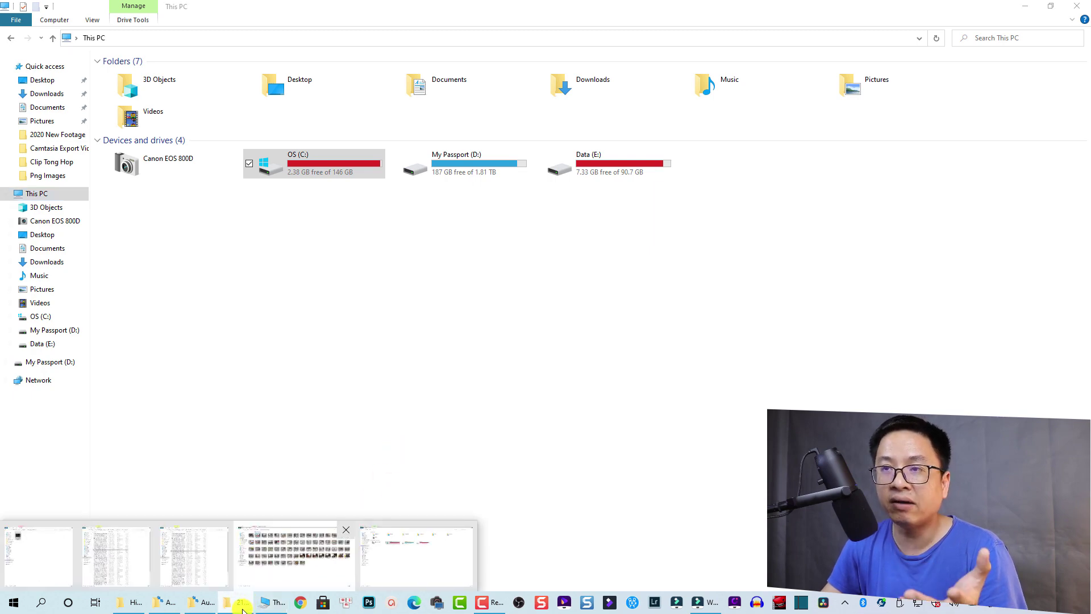
left_click(319, 575)
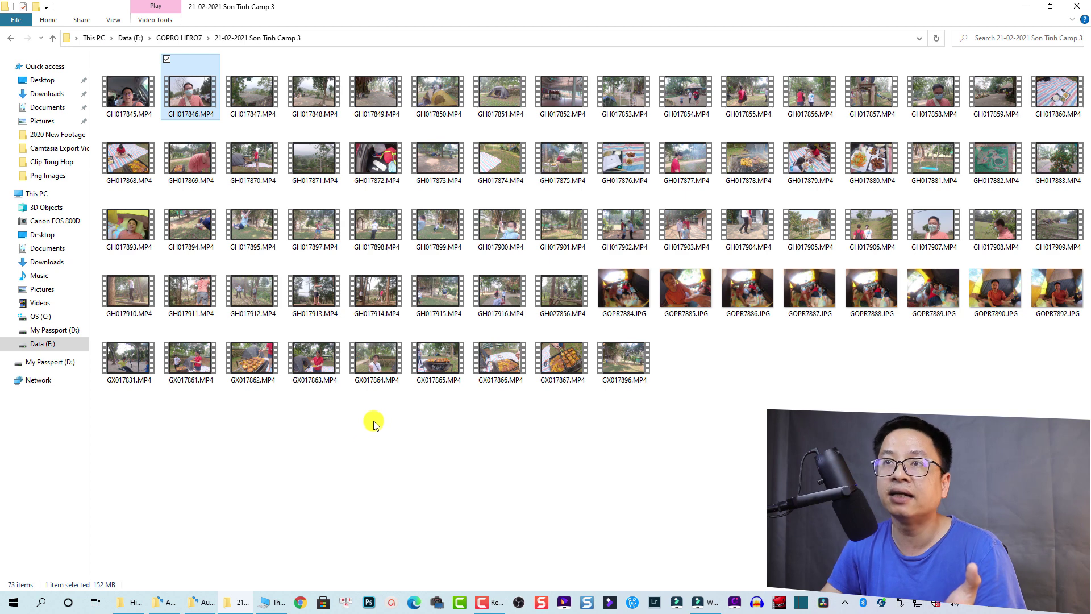
left_click(238, 604)
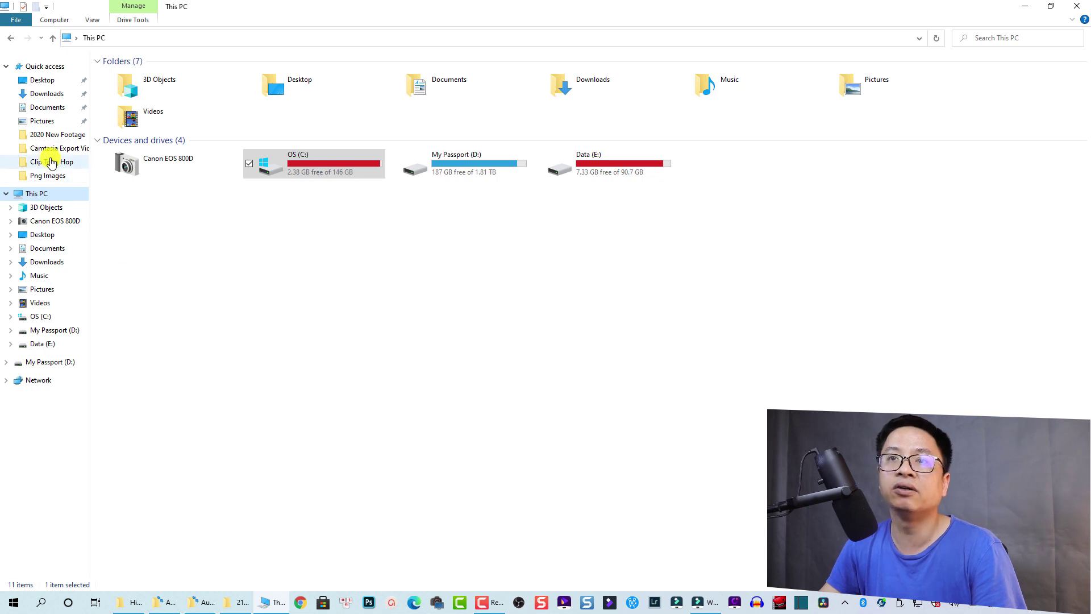
Step: Open the Wondershare folder in Documents, search Windows for "Proxy" and open the Proxy folder located in Wondershare Filmora
left_click(47, 108)
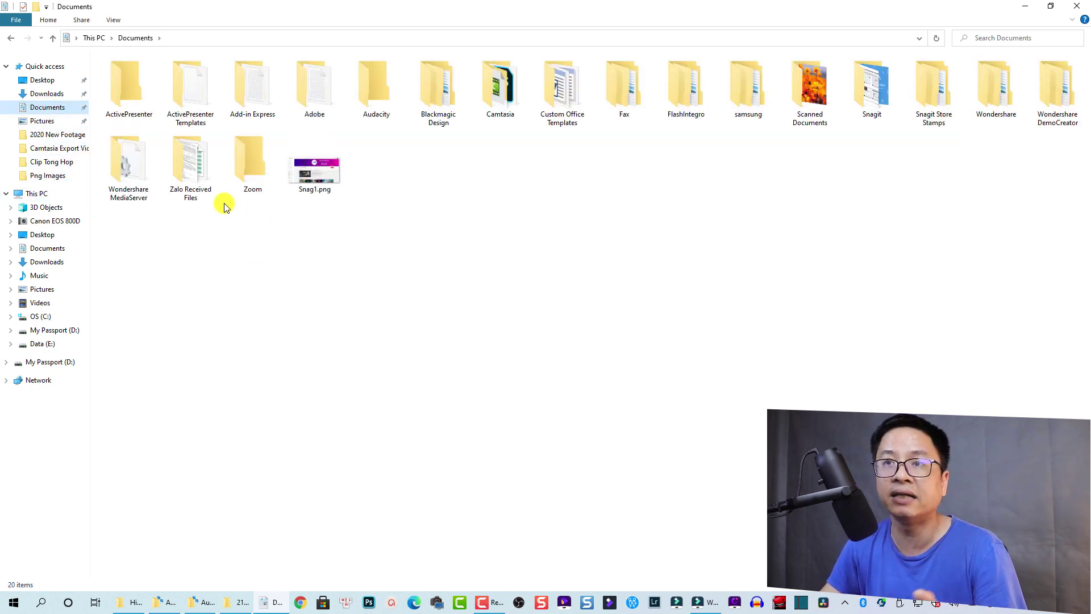
double_click(995, 91)
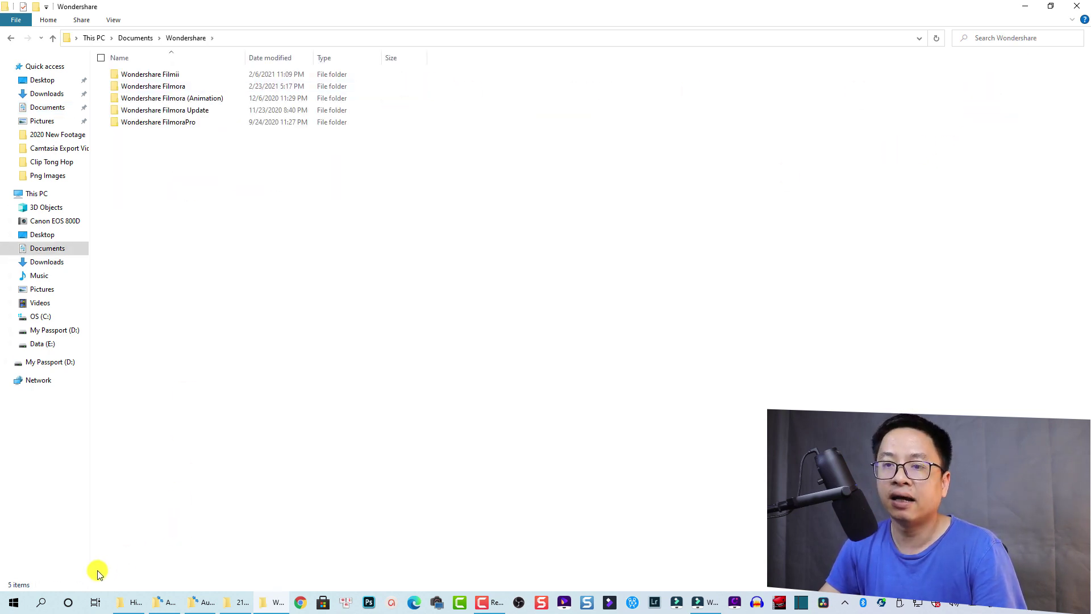
left_click(42, 601)
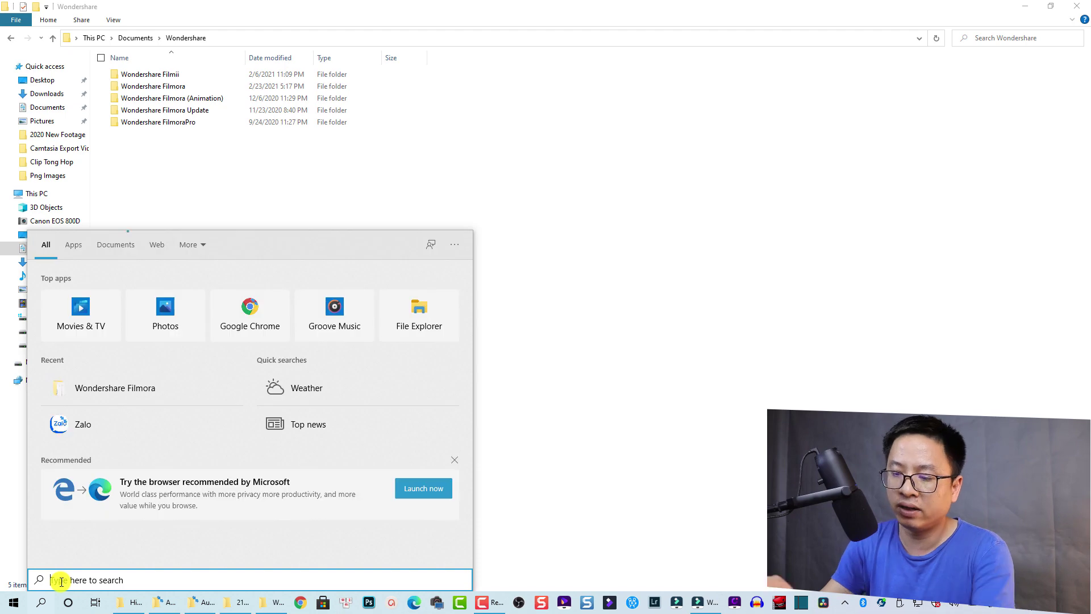
type("Proxy")
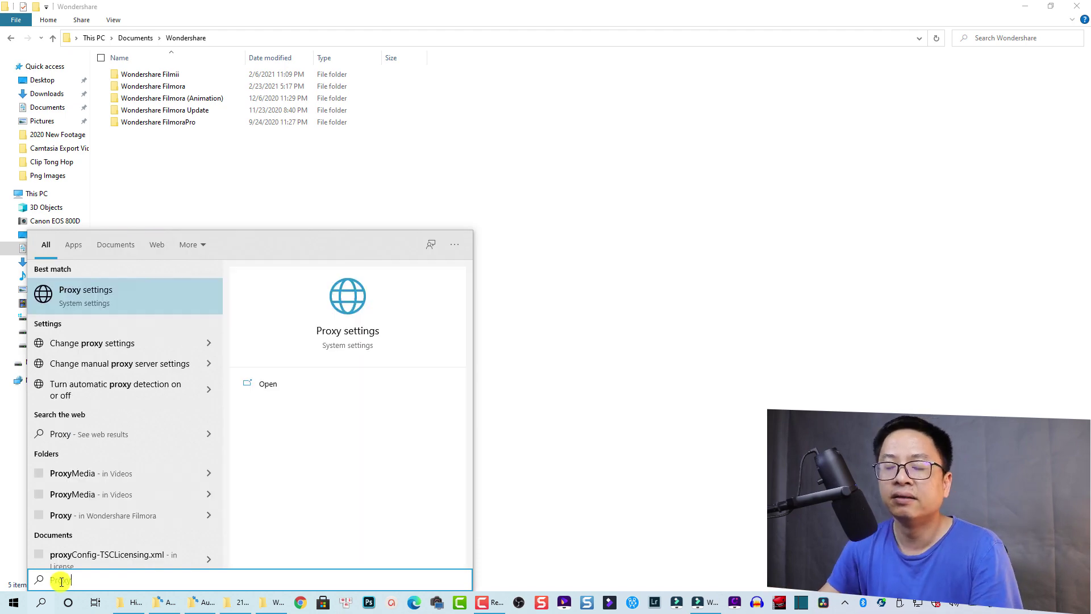
left_click(48, 515)
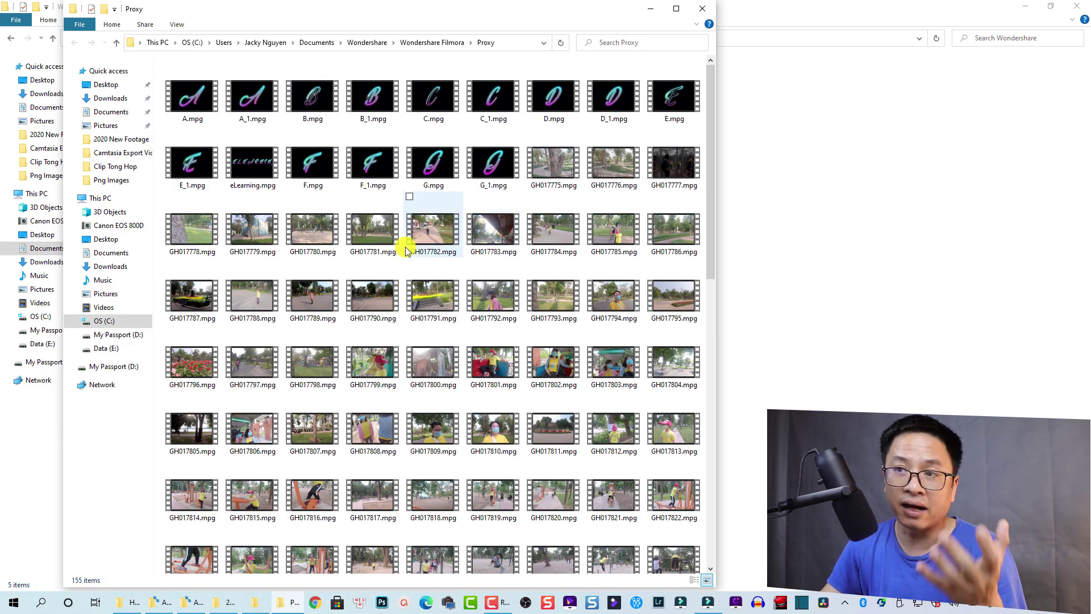
Step: Permanently delete all files in the Proxy folder and check the free space on the computer's drives
left_click(371, 248)
key("ctrl+a")
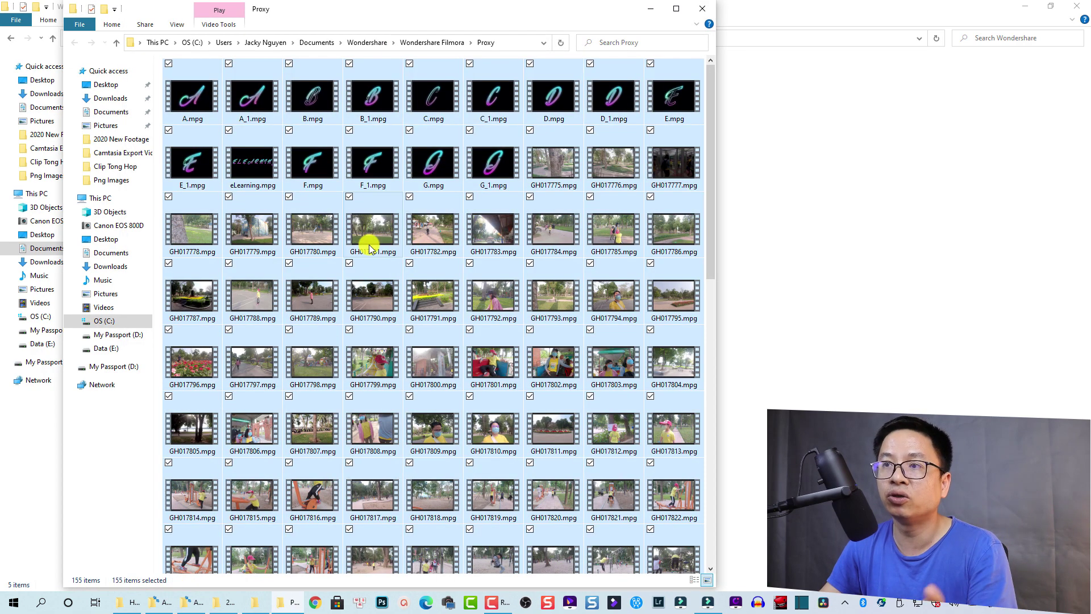
key("Delete")
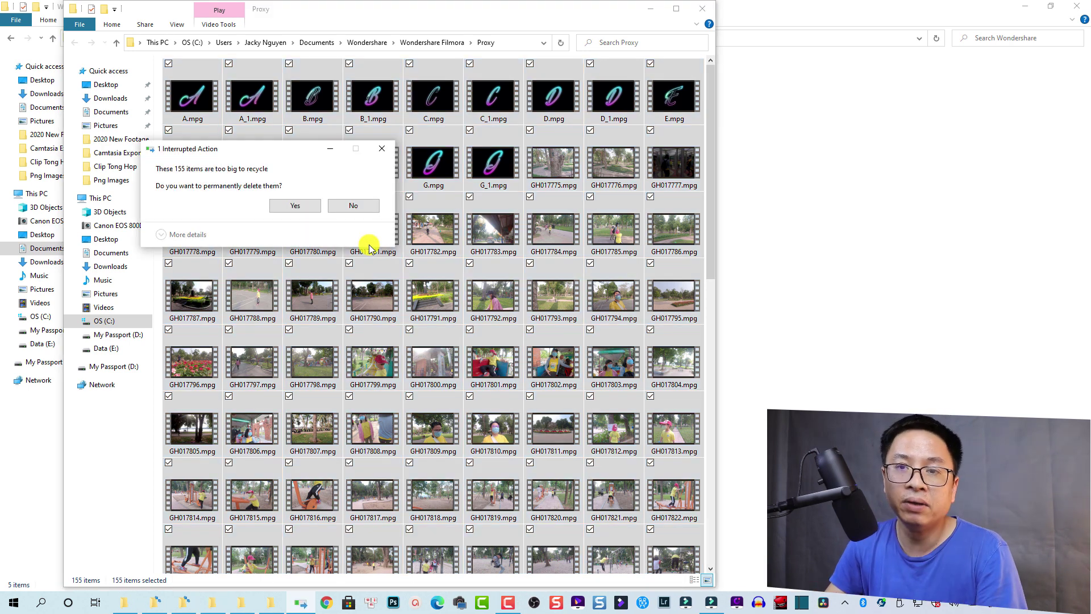
left_click(297, 206)
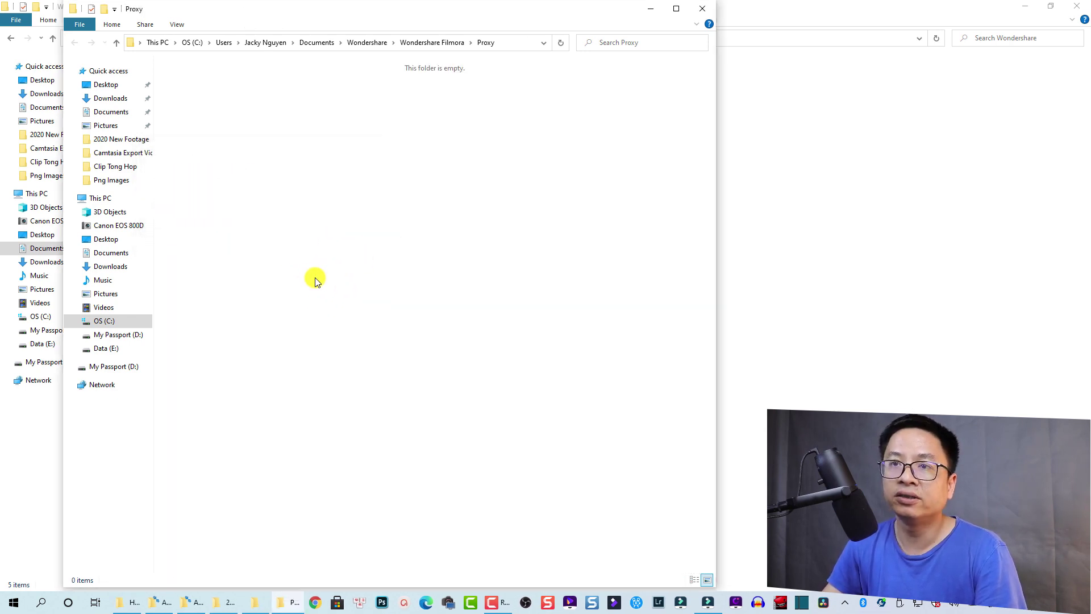
left_click(98, 199)
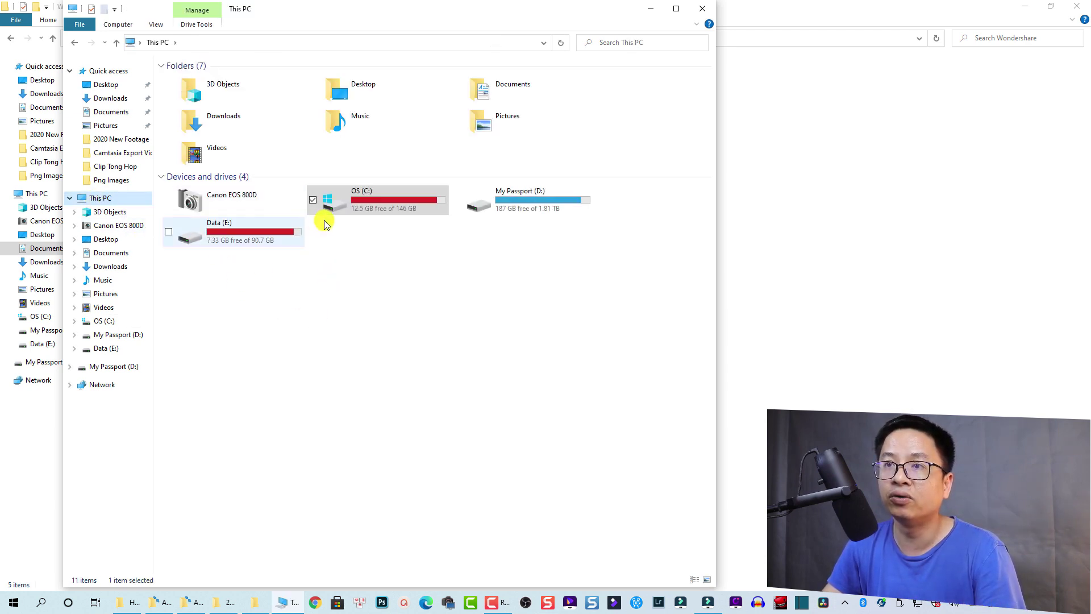